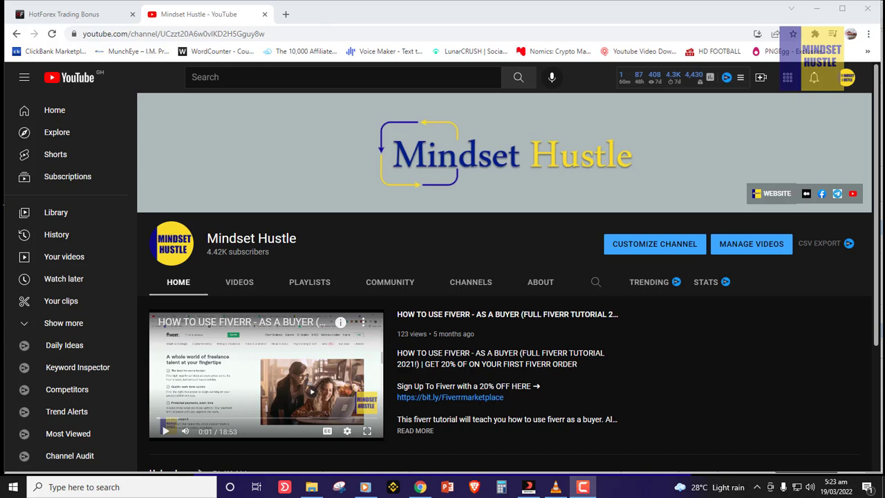
- Switch to the Crash 500 Index chart in MetaTrader 5 and set it to the daily timeframe
{"action": "left_click", "coordinate": [529, 487]}
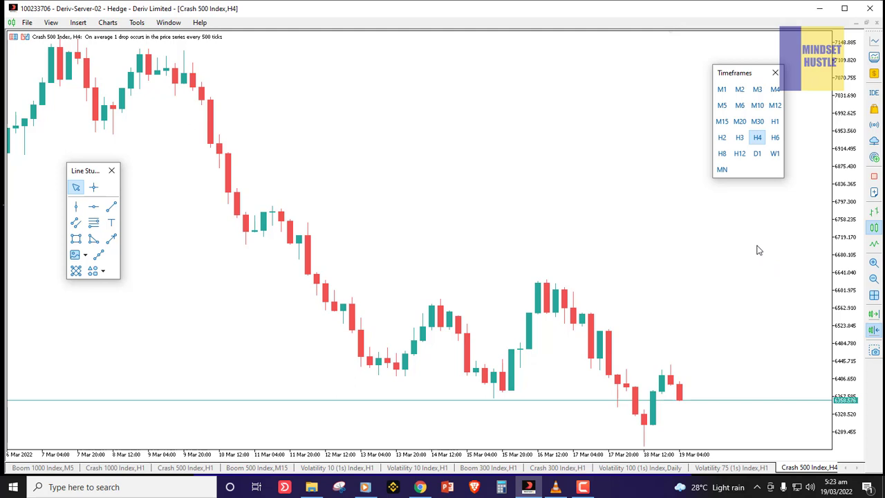
{"action": "left_click", "coordinate": [874, 280]}
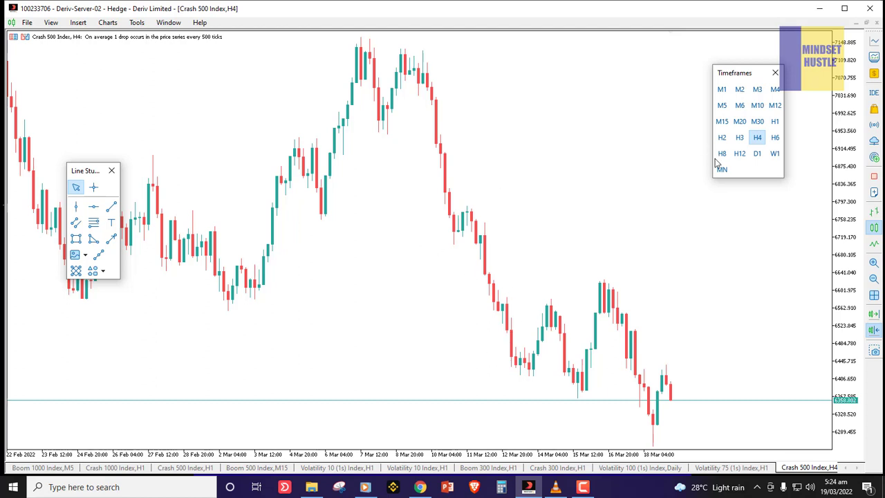
{"action": "left_click", "coordinate": [756, 154]}
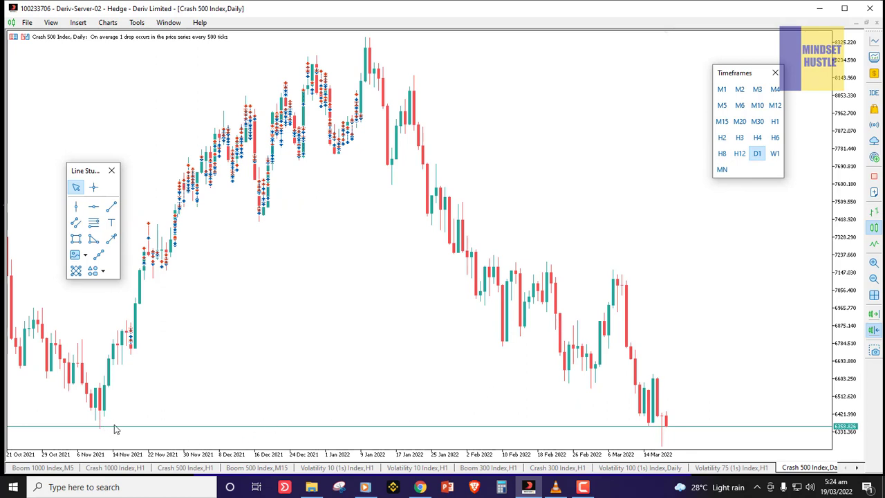
- Draw a rectangle zone at about 6345–6440 from the November 2021 low to mid-March 2022, starting slightly before that low
{"action": "left_click", "coordinate": [78, 239]}
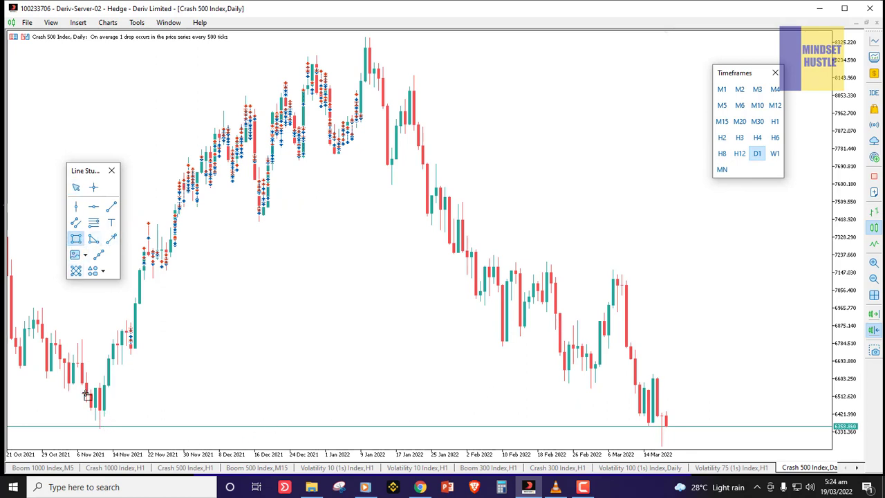
{"action": "left_click_drag", "start_coordinate": [116, 422], "coordinate": [657, 429]}
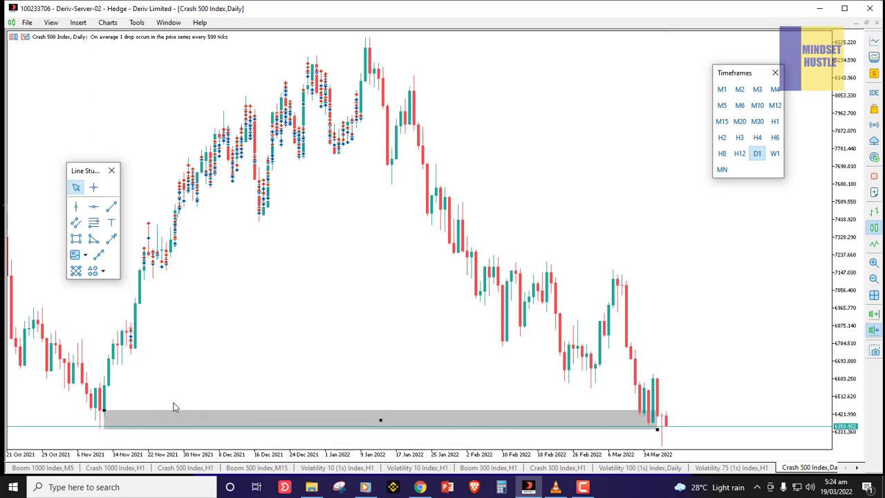
{"action": "left_click_drag", "start_coordinate": [103, 411], "coordinate": [91, 412]}
- On the H4 timeframe, box the 13–14 March swing high with a rectangle at about 6555–6595 and hide the tick volumes
{"action": "left_click", "coordinate": [758, 137]}
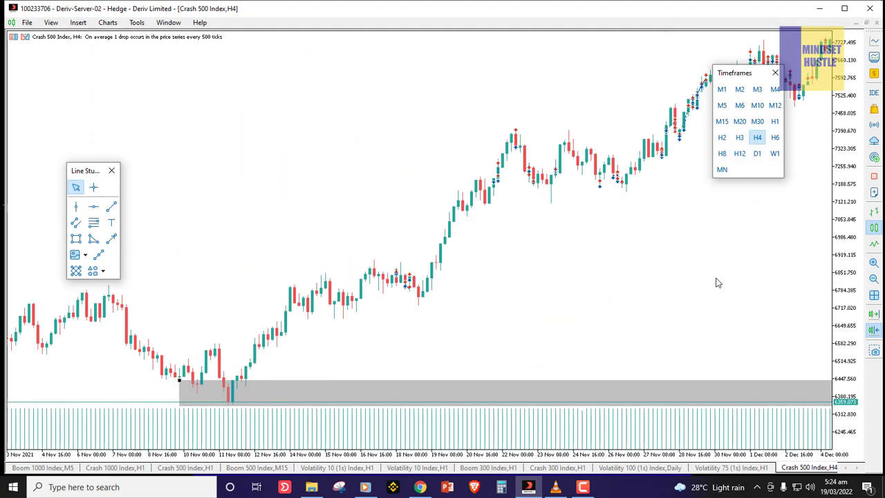
{"action": "scroll", "coordinate": [818, 310], "scroll_direction": "down", "scroll_amount": 10}
{"action": "left_click", "coordinate": [874, 314]}
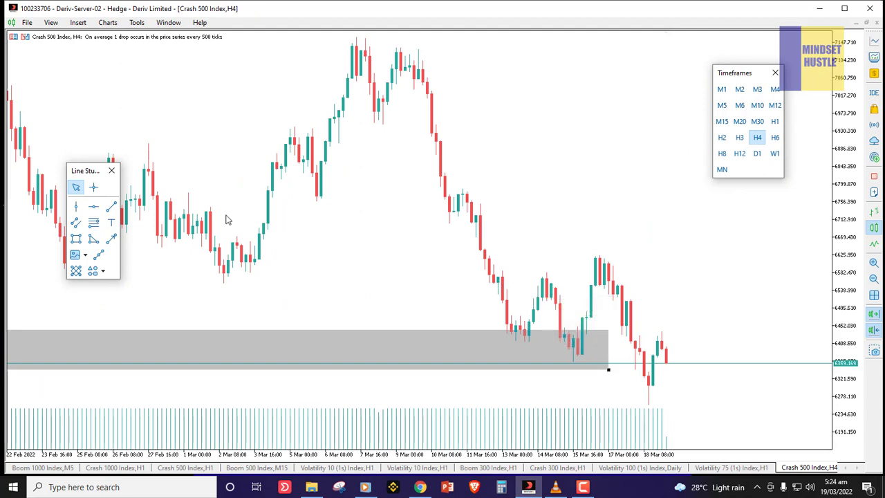
{"action": "left_click", "coordinate": [77, 240]}
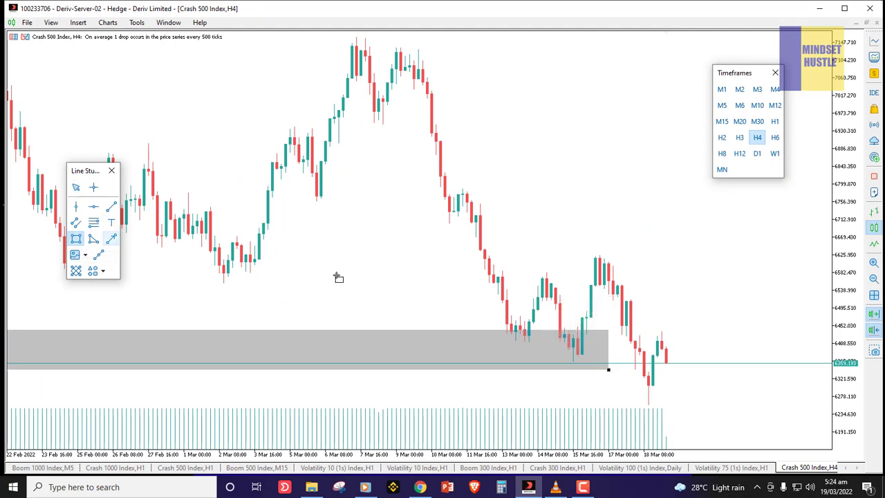
{"action": "left_click_drag", "start_coordinate": [523, 285], "coordinate": [564, 284]}
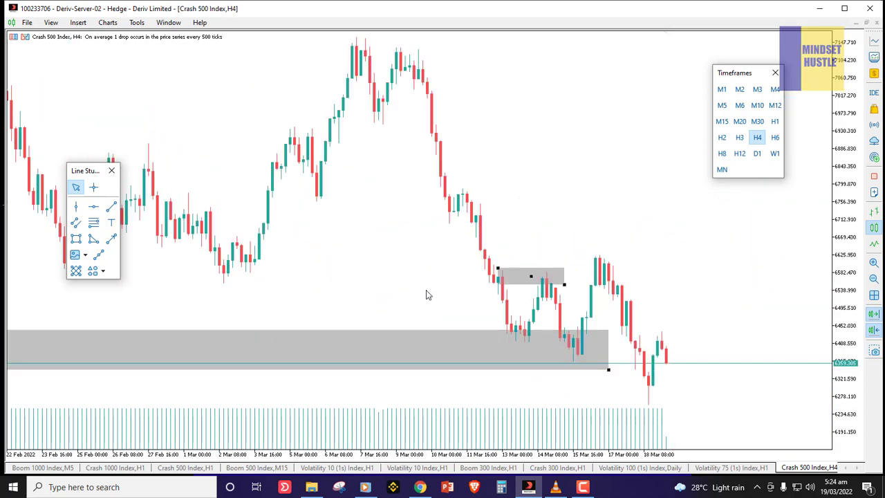
{"action": "right_click", "coordinate": [401, 242]}
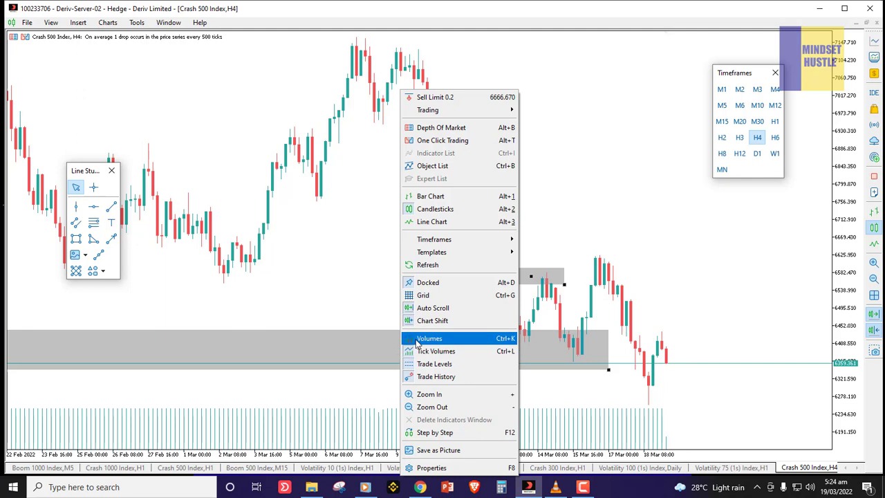
{"action": "left_click", "coordinate": [468, 353]}
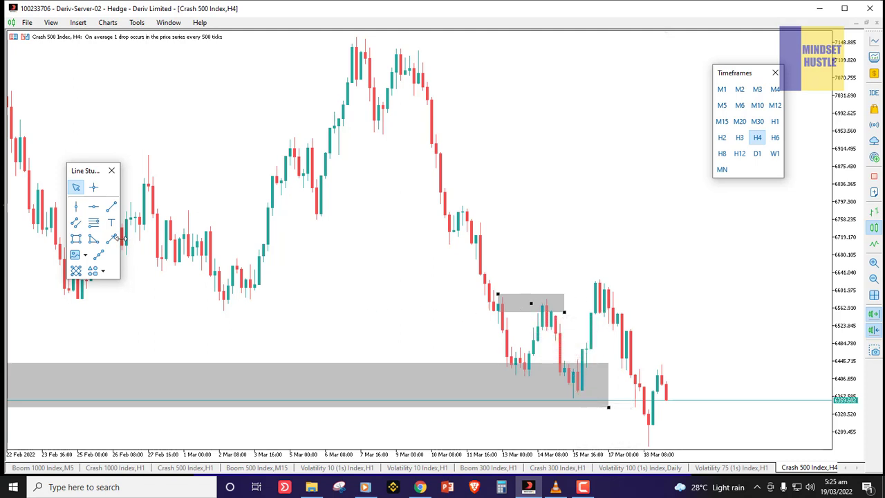
- Draw a horizontal trend line at about 6587 across the top of the small 13–14 March rectangle, extending to 15 March
{"action": "left_click", "coordinate": [111, 206]}
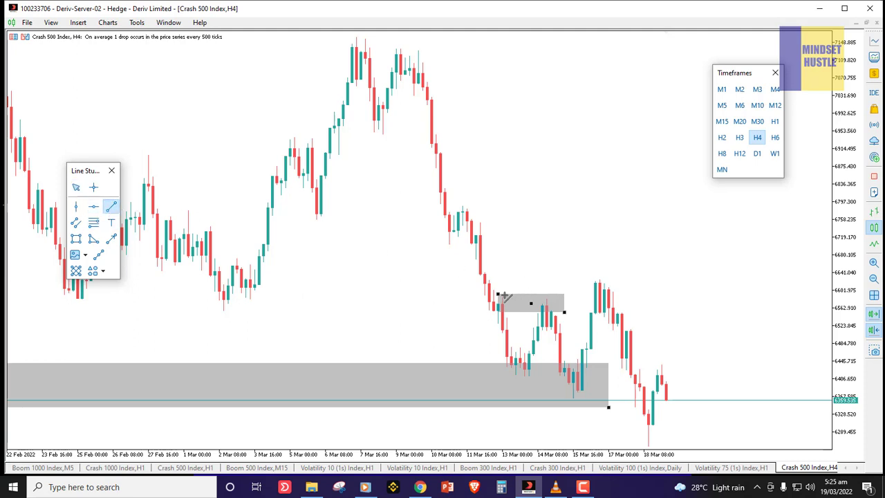
{"action": "left_click_drag", "start_coordinate": [504, 296], "coordinate": [582, 298]}
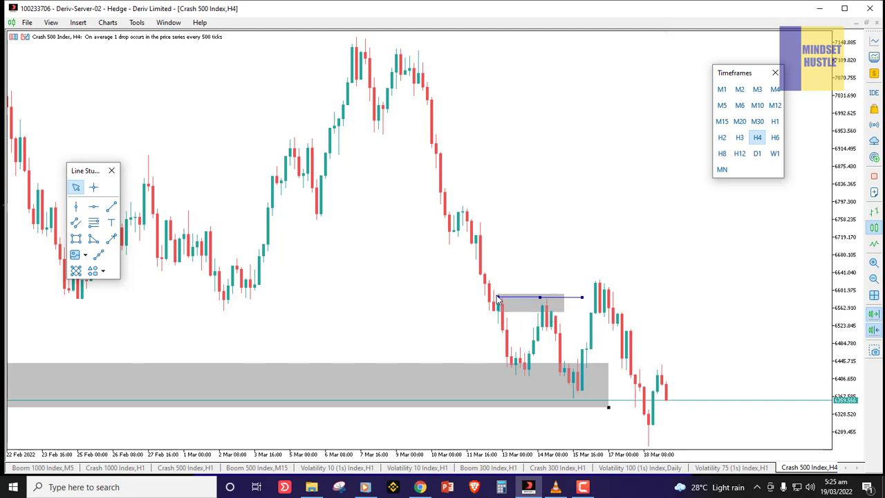
{"action": "left_click", "coordinate": [567, 299]}
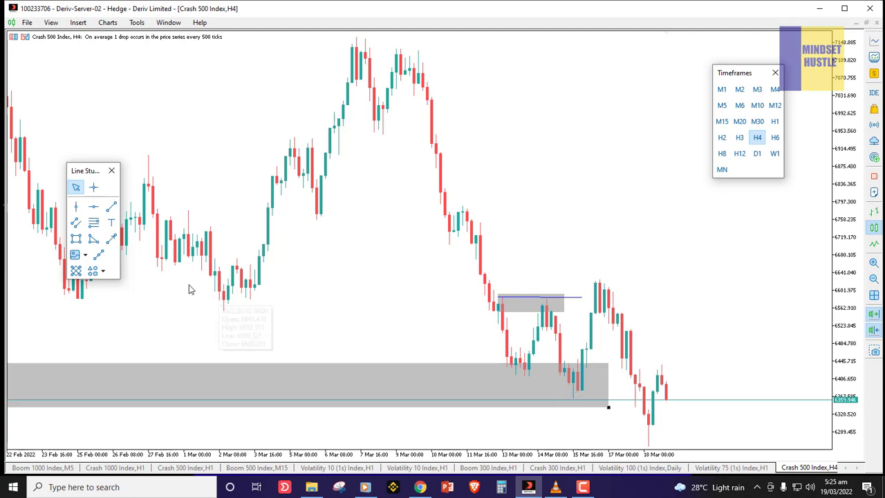
- Draw horizontal trend lines along the 15 March low at about 6367 and the 16 March swing high at about 6620
{"action": "left_click", "coordinate": [111, 206]}
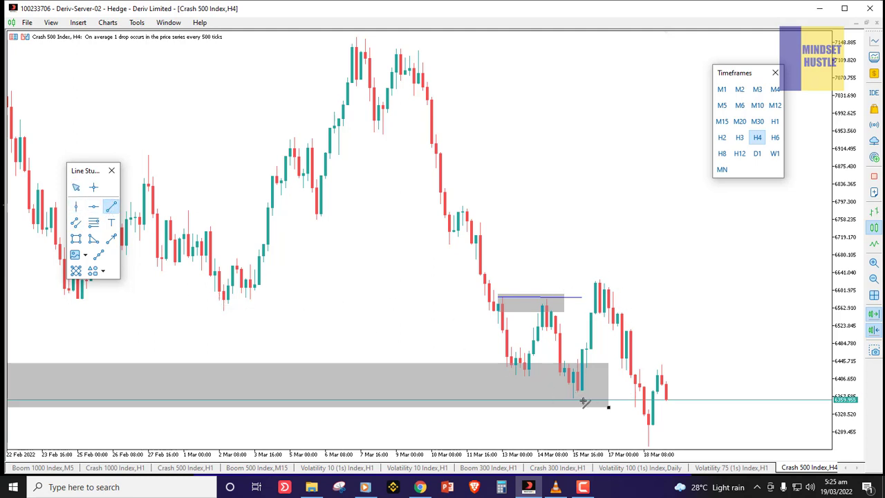
{"action": "left_click_drag", "start_coordinate": [568, 396], "coordinate": [640, 396]}
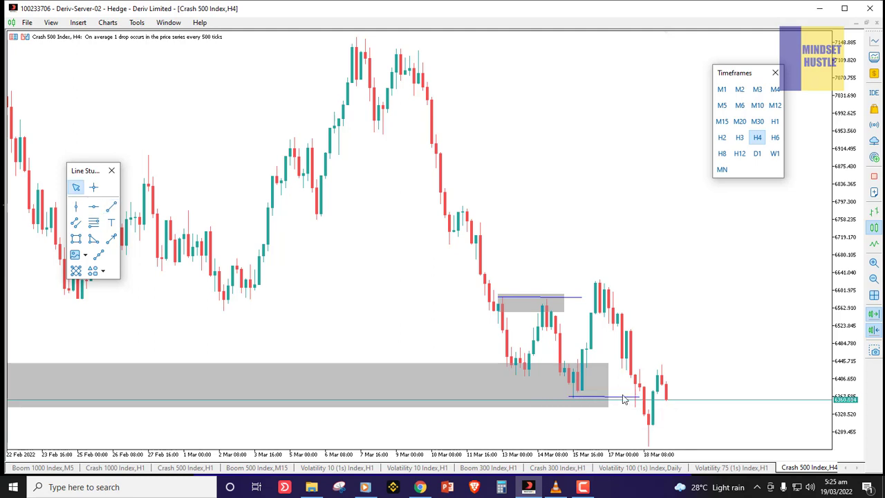
{"action": "left_click", "coordinate": [507, 337]}
{"action": "left_click", "coordinate": [111, 207]}
{"action": "left_click_drag", "start_coordinate": [591, 282], "coordinate": [648, 282]}
- Return the chart to the daily timeframe and hide the trade history markers
{"action": "left_click", "coordinate": [758, 154]}
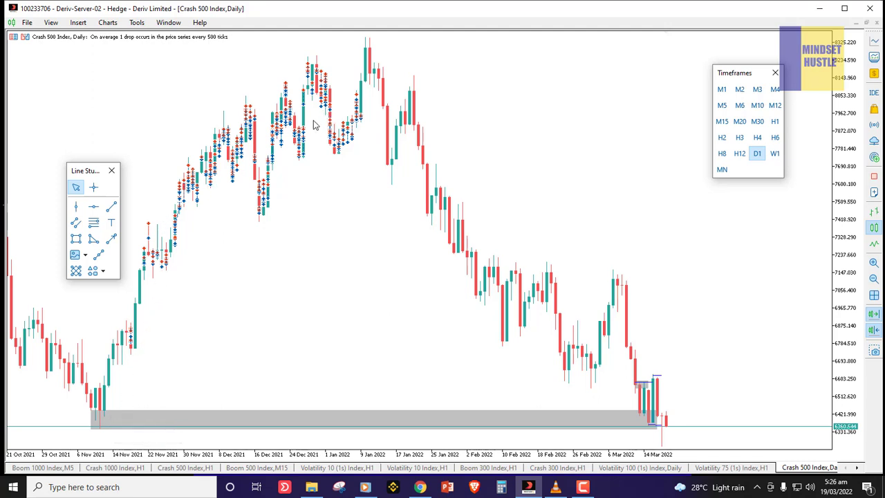
{"action": "right_click", "coordinate": [323, 222]}
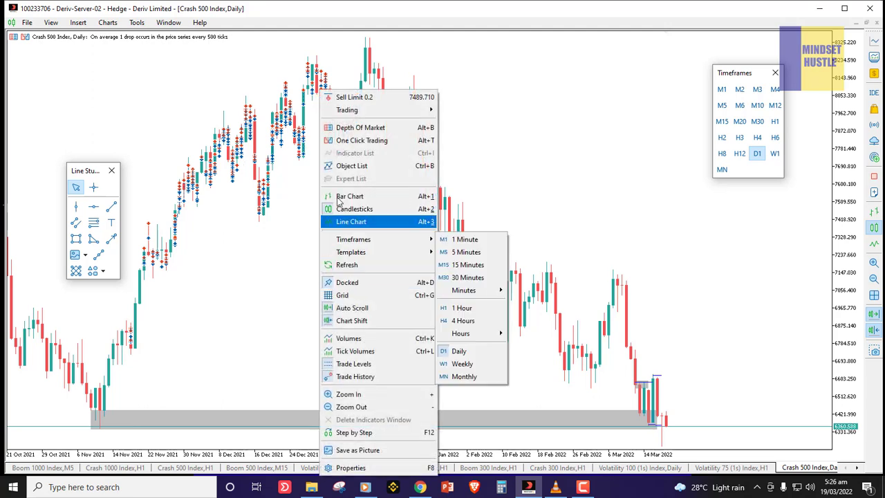
{"action": "left_click", "coordinate": [356, 379]}
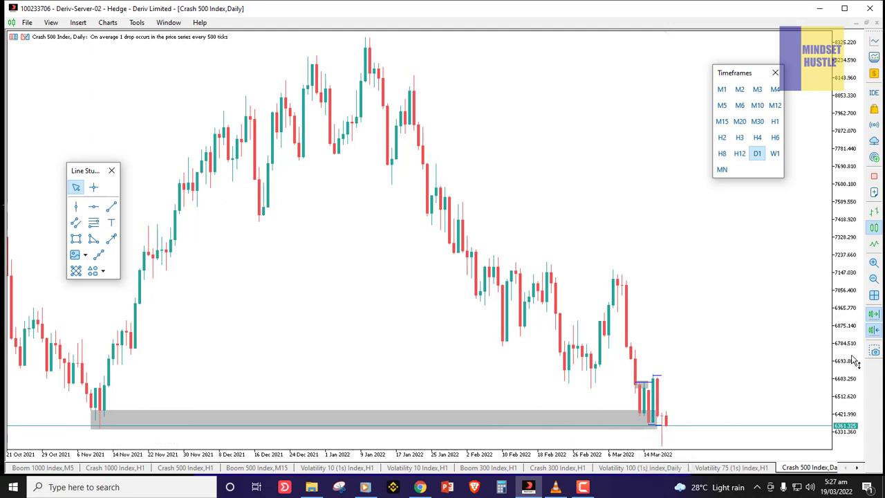
- Draw a narrow rectangle over the long lower wick of the 18 March daily candle, from about 6400 down to 6257
{"action": "left_click_drag", "start_coordinate": [858, 359], "coordinate": [853, 373]}
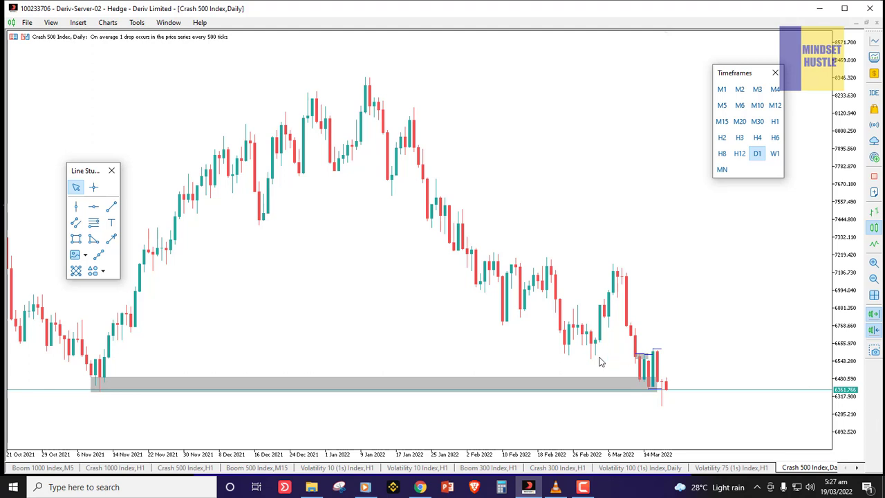
{"action": "left_click", "coordinate": [80, 239]}
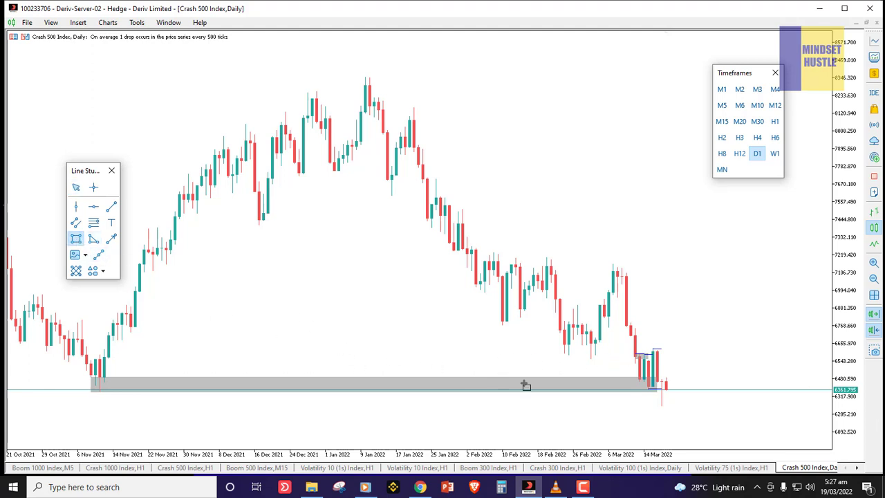
{"action": "mouse_move", "coordinate": [663, 408]}
{"action": "left_mouse_down"}
{"action": "mouse_move", "coordinate": [668, 414]}
{"action": "mouse_move", "coordinate": [662, 404]}
{"action": "mouse_move", "coordinate": [66, 389]}
{"action": "mouse_move", "coordinate": [413, 422]}
{"action": "mouse_move", "coordinate": [560, 420]}
{"action": "mouse_move", "coordinate": [652, 407]}
{"action": "mouse_move", "coordinate": [671, 380]}
{"action": "mouse_move", "coordinate": [662, 389]}
{"action": "mouse_move", "coordinate": [160, 407]}
{"action": "mouse_move", "coordinate": [563, 422]}
{"action": "mouse_move", "coordinate": [662, 406]}
{"action": "left_mouse_up"}
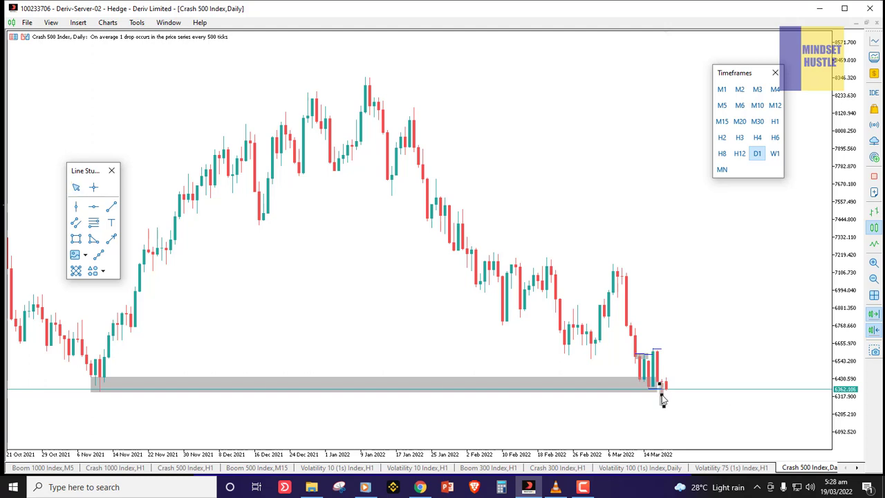
{"action": "left_click", "coordinate": [662, 399]}
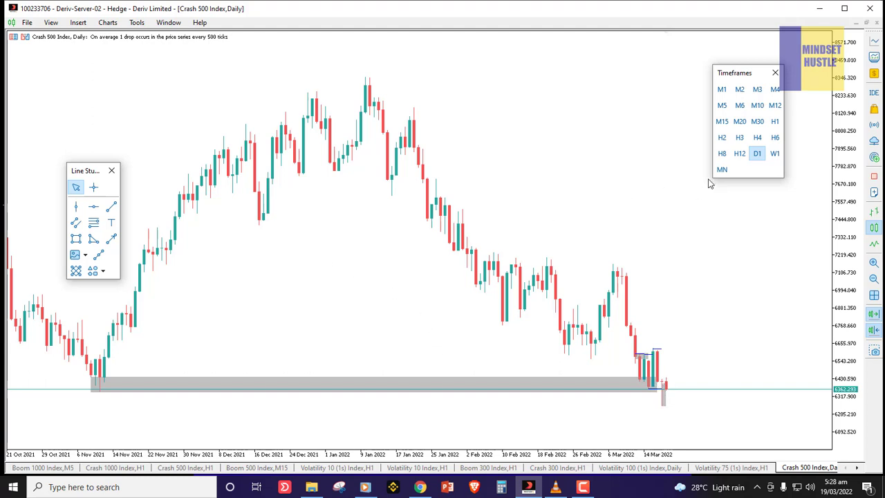
- On the H4 timeframe, draw a rectangle from the 18 March low past the latest candle, spanning about 6257–6305
{"action": "left_click", "coordinate": [758, 137]}
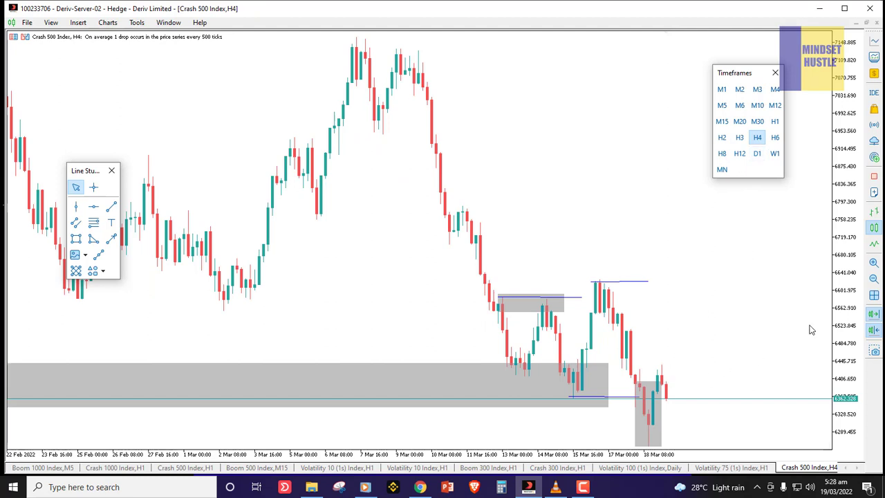
{"action": "left_click_drag", "start_coordinate": [838, 321], "coordinate": [669, 419]}
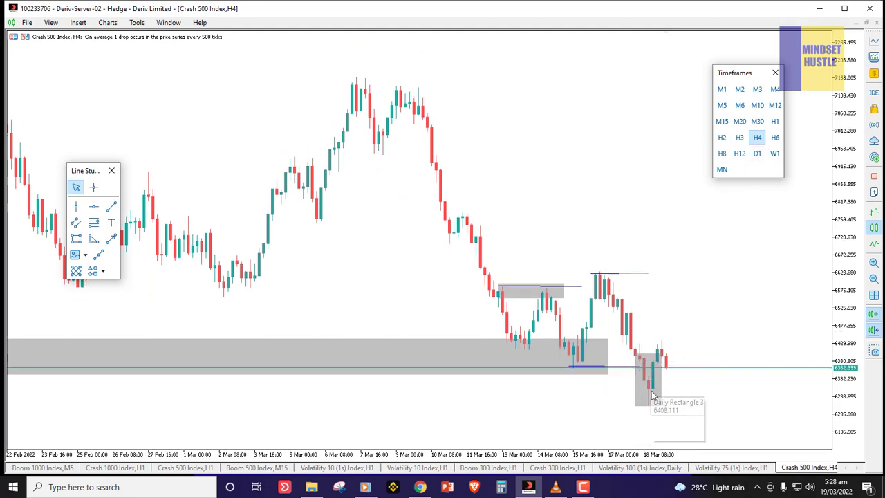
{"action": "left_click", "coordinate": [76, 238]}
{"action": "left_click_drag", "start_coordinate": [649, 390], "coordinate": [683, 407]}
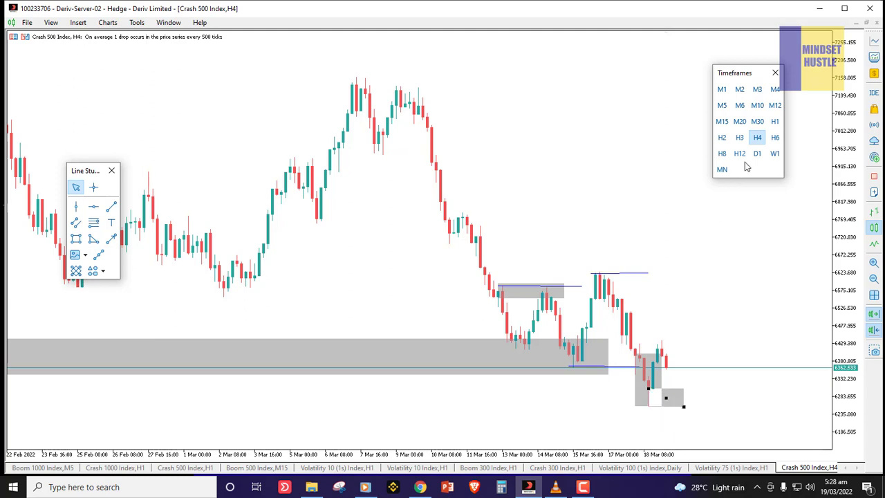
- On the H1 timeframe, lower the new rectangle's top edge to about 6279 and start it at the lowest candles of 18 March
{"action": "left_click", "coordinate": [775, 122]}
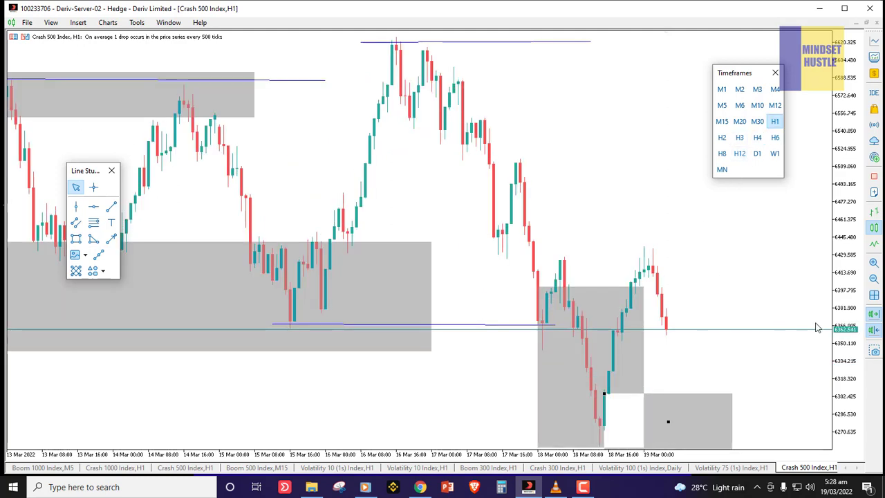
{"action": "left_click_drag", "start_coordinate": [839, 311], "coordinate": [842, 334]}
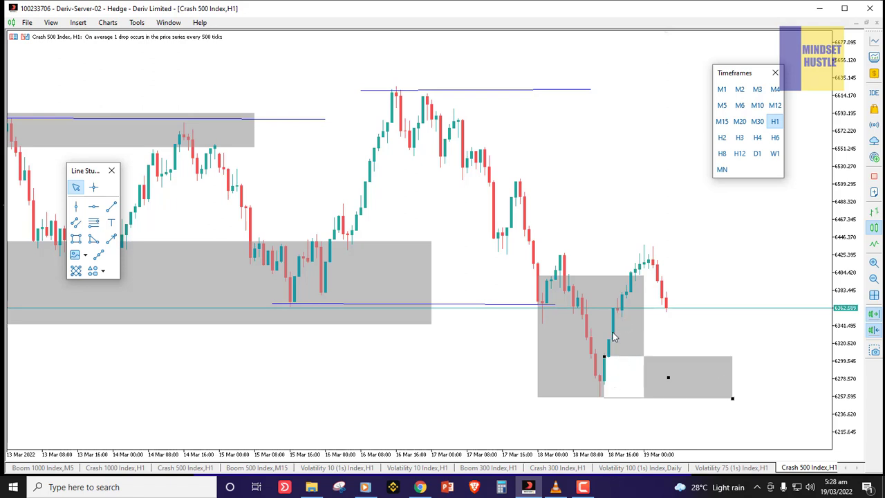
{"action": "left_click_drag", "start_coordinate": [605, 359], "coordinate": [607, 380]}
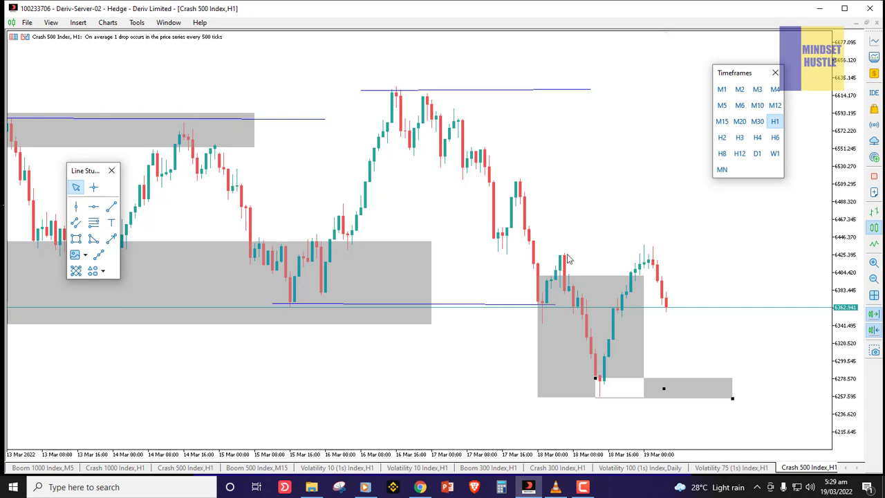
- Draw a horizontal trend line at about 6425 from the early 18 March swing high to the latest candle
{"action": "left_click", "coordinate": [110, 209]}
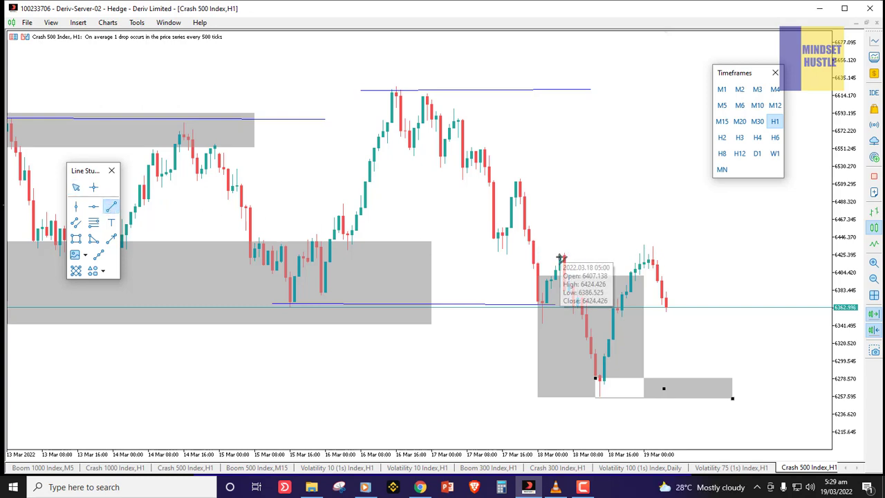
{"action": "left_click_drag", "start_coordinate": [561, 256], "coordinate": [666, 256]}
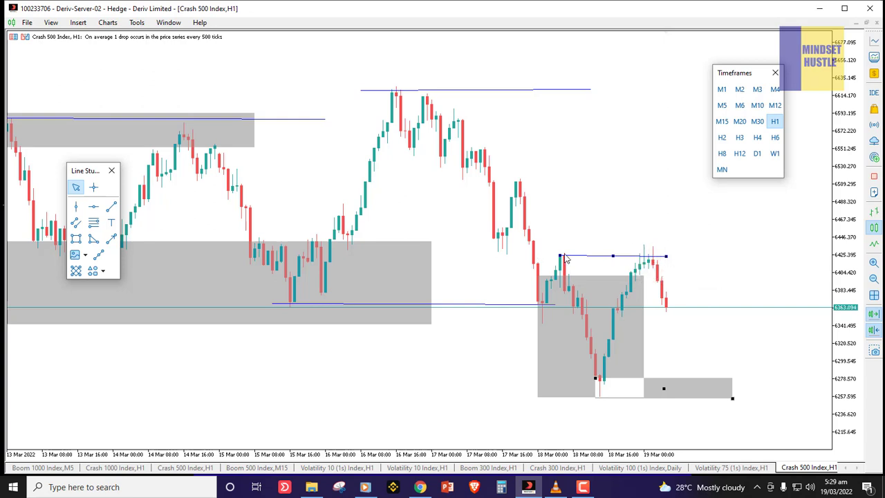
{"action": "left_click", "coordinate": [603, 257]}
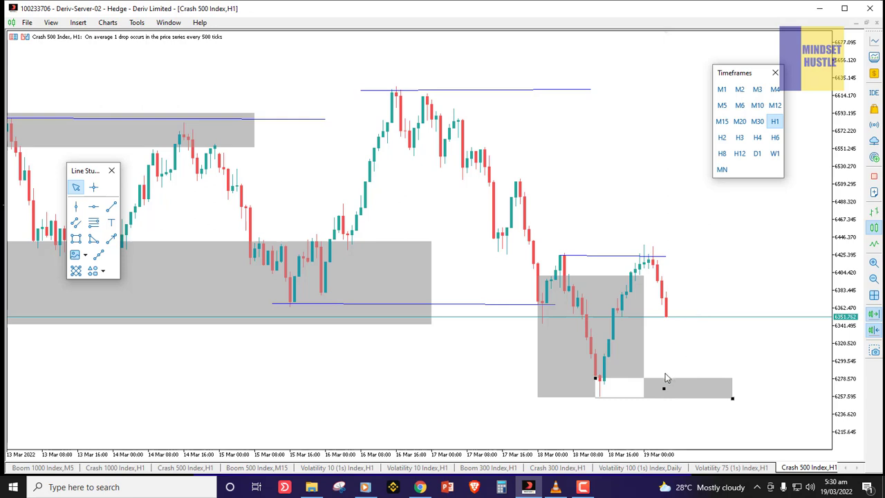
- Draw a Fibonacci retracement between the 19 March high near 6437 and the 18 March low near 6256, and delete it
{"action": "left_click", "coordinate": [93, 222]}
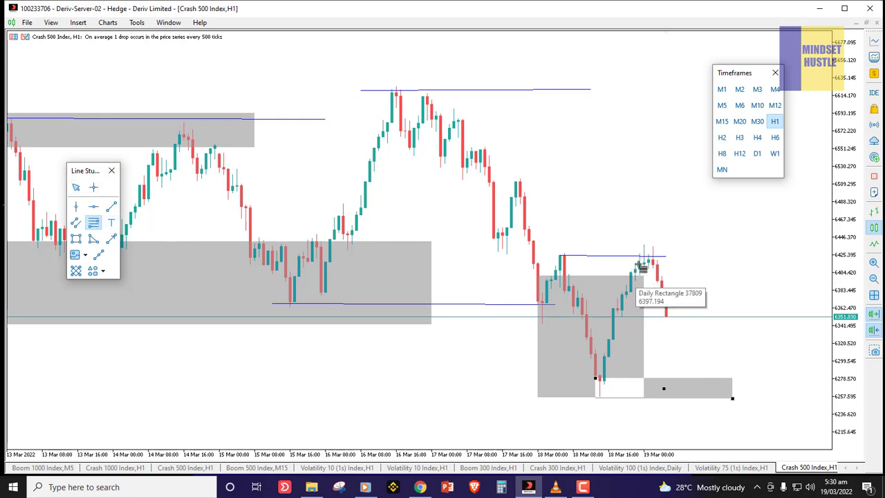
{"action": "mouse_move", "coordinate": [640, 245]}
{"action": "left_mouse_down"}
{"action": "mouse_move", "coordinate": [612, 325]}
{"action": "mouse_move", "coordinate": [565, 398]}
{"action": "left_mouse_up"}
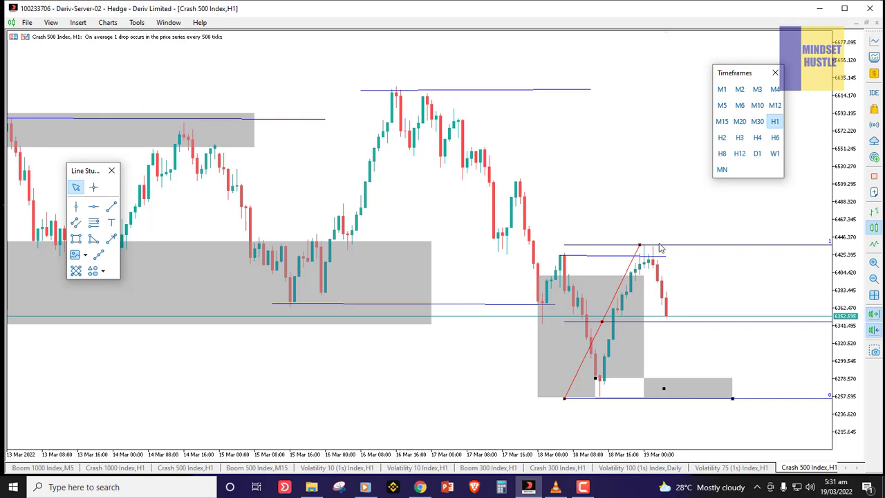
{"action": "right_click", "coordinate": [603, 324]}
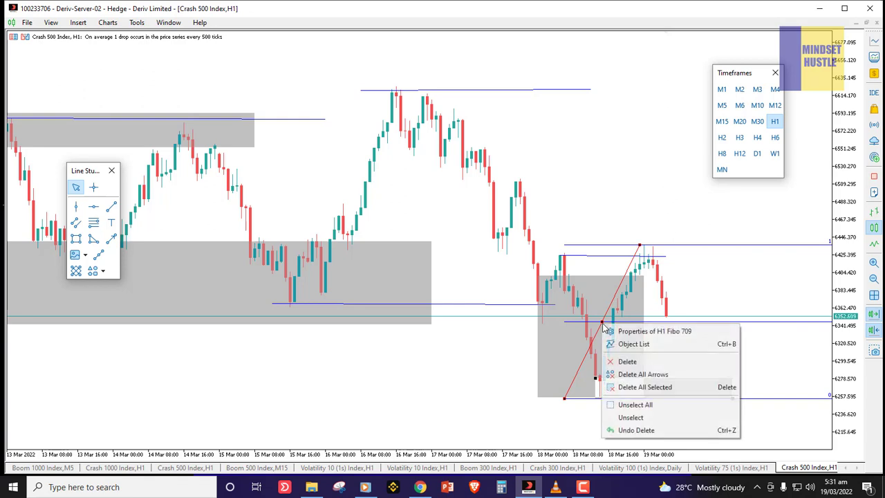
{"action": "left_click", "coordinate": [628, 362]}
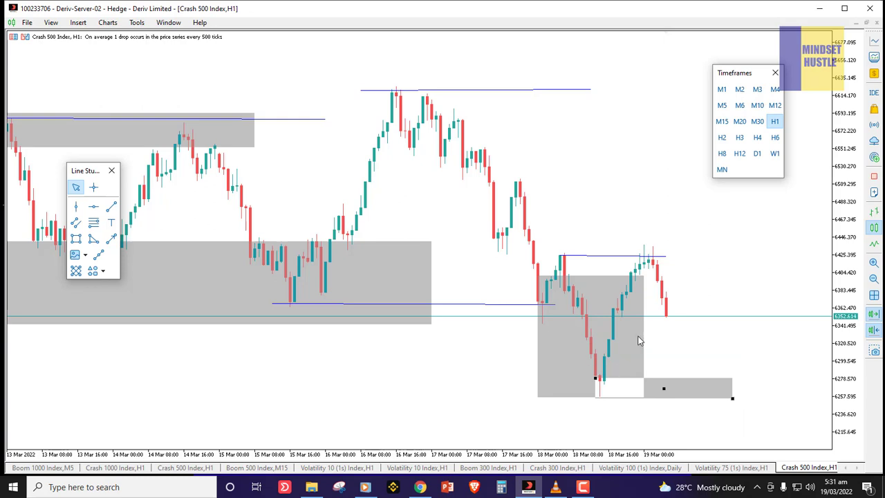
- Delete every rectangle and trend line from the Crash 500 Index chart using its object list
{"action": "right_click", "coordinate": [571, 184]}
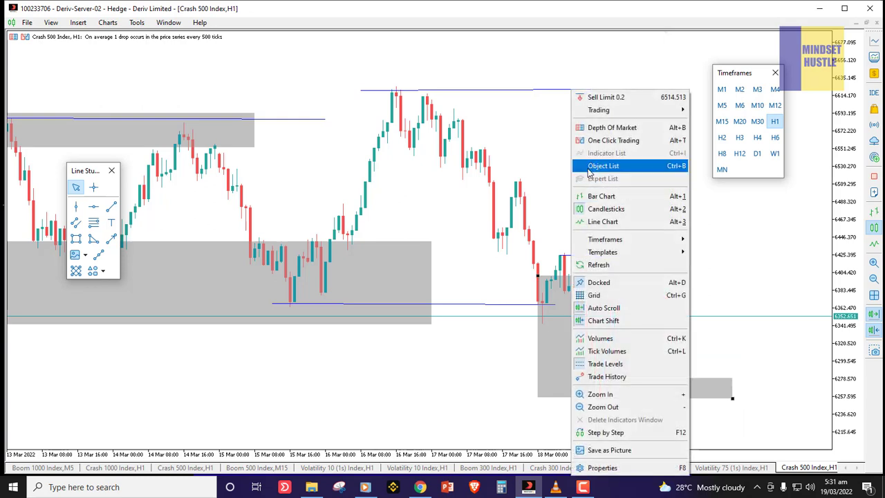
{"action": "left_click", "coordinate": [603, 166]}
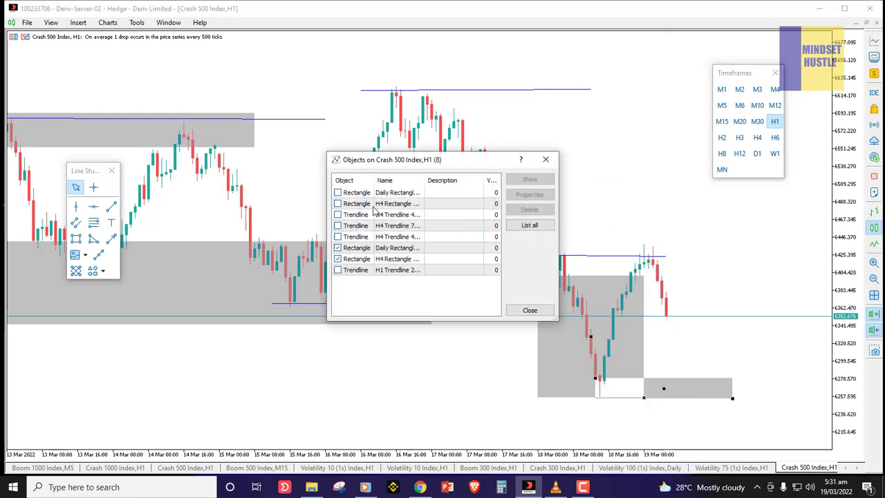
{"action": "left_click", "coordinate": [384, 194]}
{"action": "left_click", "coordinate": [529, 225]}
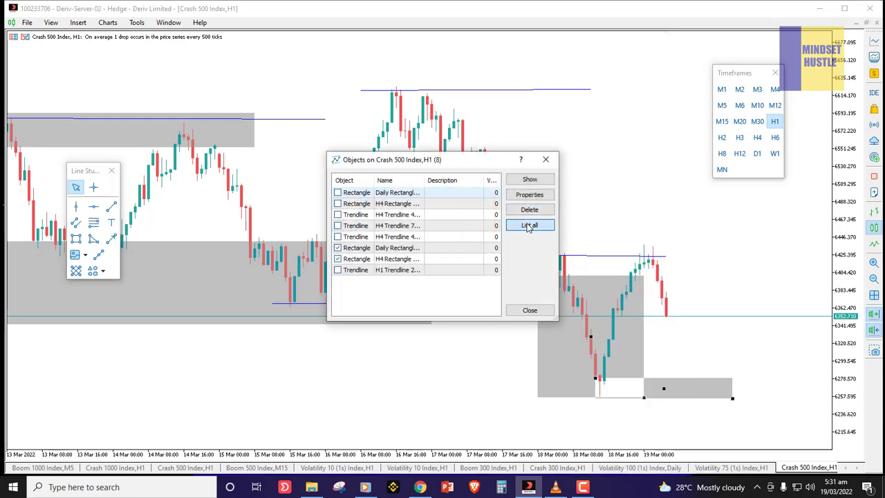
{"action": "left_click", "coordinate": [529, 209]}
{"action": "left_click", "coordinate": [529, 209]}
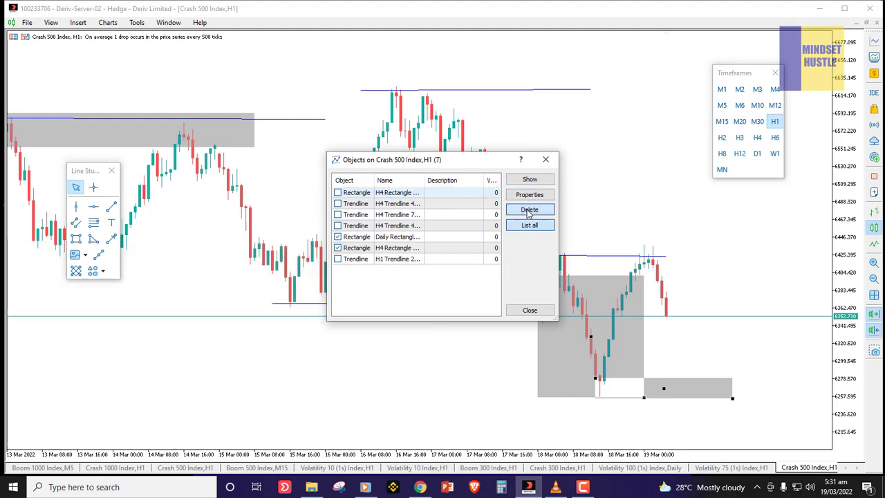
{"action": "left_click", "coordinate": [529, 210]}
{"action": "left_click", "coordinate": [529, 210]}
{"action": "left_click", "coordinate": [529, 210]}
{"action": "left_click", "coordinate": [529, 210]}
{"action": "left_click", "coordinate": [529, 210]}
{"action": "left_click", "coordinate": [529, 210]}
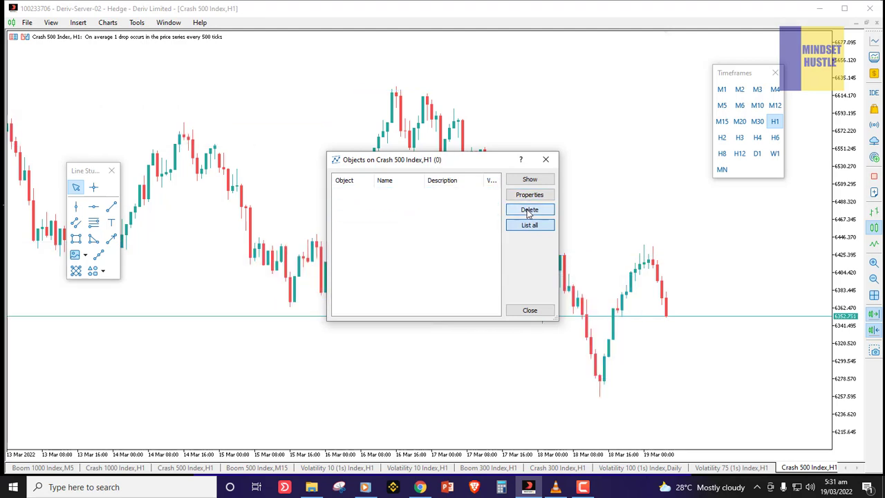
{"action": "left_click", "coordinate": [545, 160]}
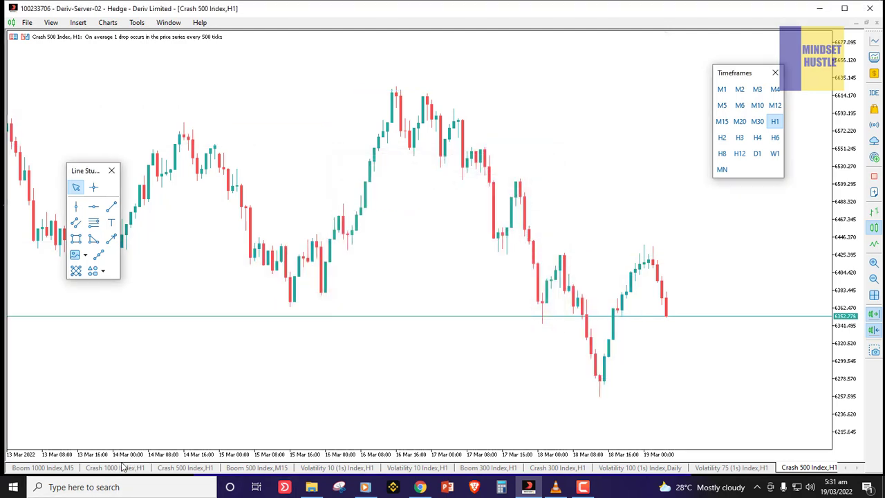
- Examine the zones, levels and arrows on the already annotated Crash 500 Index H1 chart for 10–19 March
{"action": "left_click", "coordinate": [178, 469]}
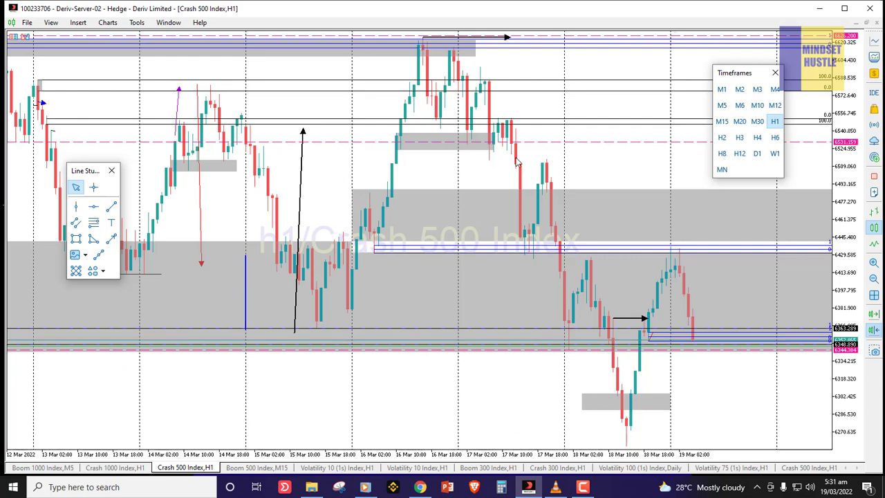
{"action": "scroll", "coordinate": [379, 235], "scroll_direction": "up", "scroll_amount": 1}
{"action": "scroll", "coordinate": [380, 262], "scroll_direction": "down", "scroll_amount": 8}
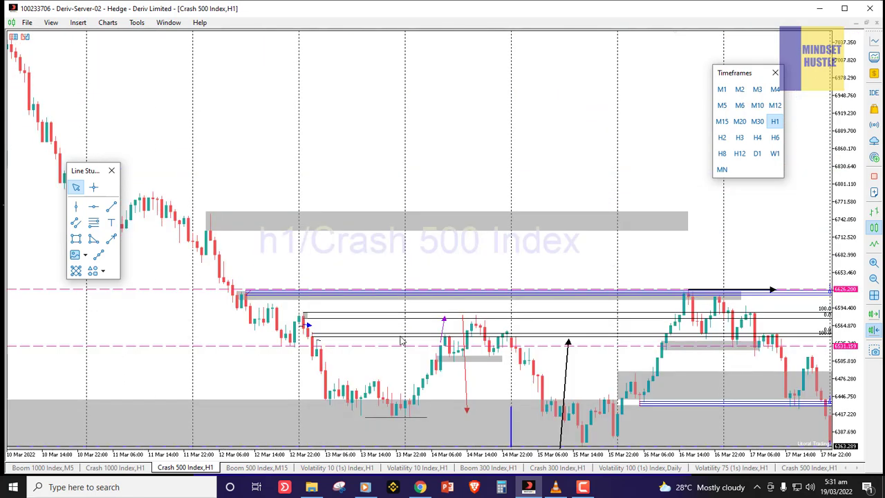
{"action": "scroll", "coordinate": [384, 297], "scroll_direction": "up", "scroll_amount": 8}
{"action": "scroll", "coordinate": [228, 136], "scroll_direction": "up", "scroll_amount": 5}
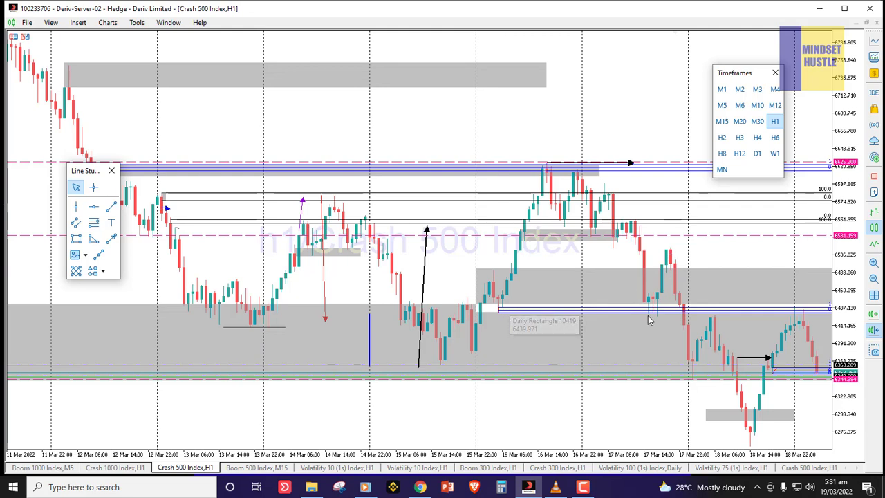
{"action": "scroll", "coordinate": [581, 318], "scroll_direction": "down", "scroll_amount": 3}
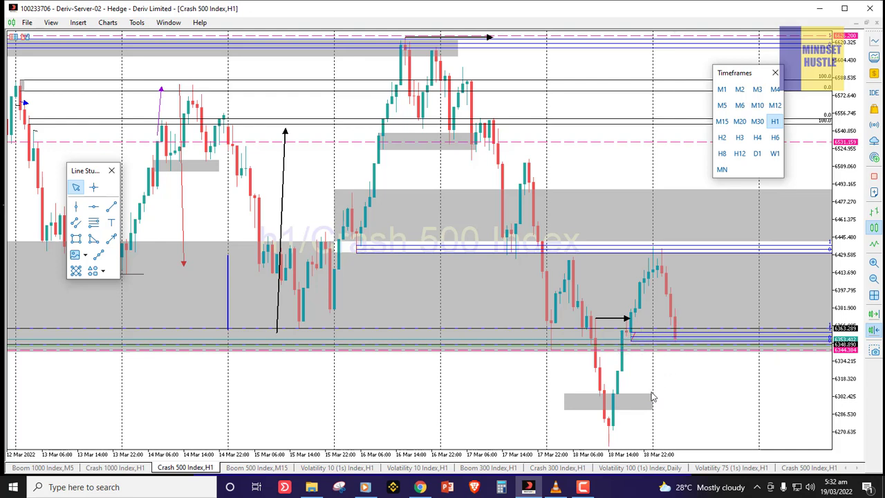
{"action": "mouse_move", "coordinate": [605, 432]}
{"action": "mouse_move", "coordinate": [710, 242]}
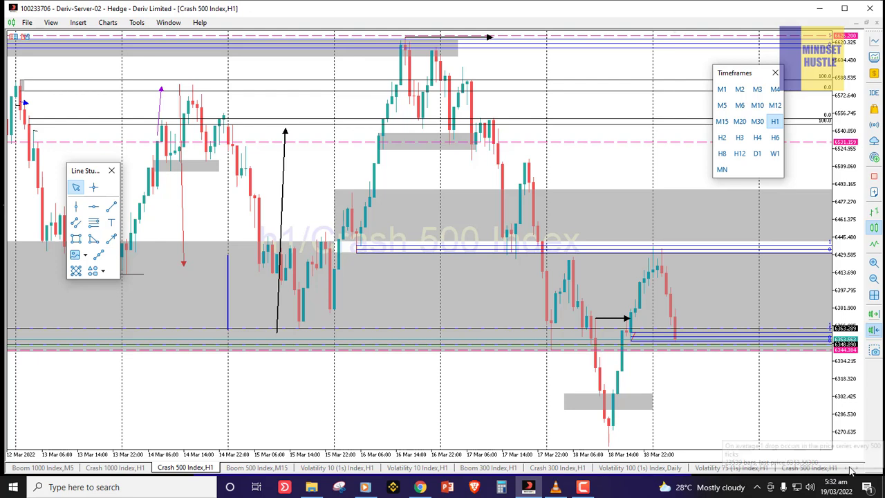
{"action": "left_click", "coordinate": [805, 468]}
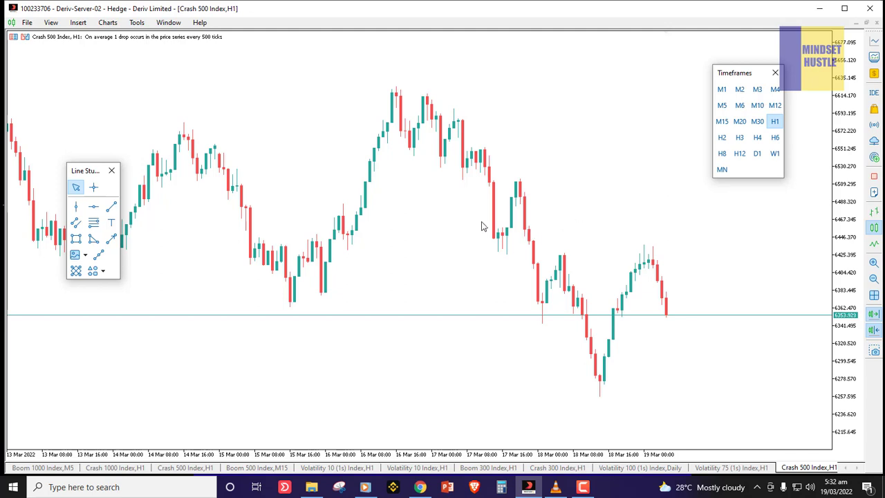
{"action": "left_click", "coordinate": [185, 468]}
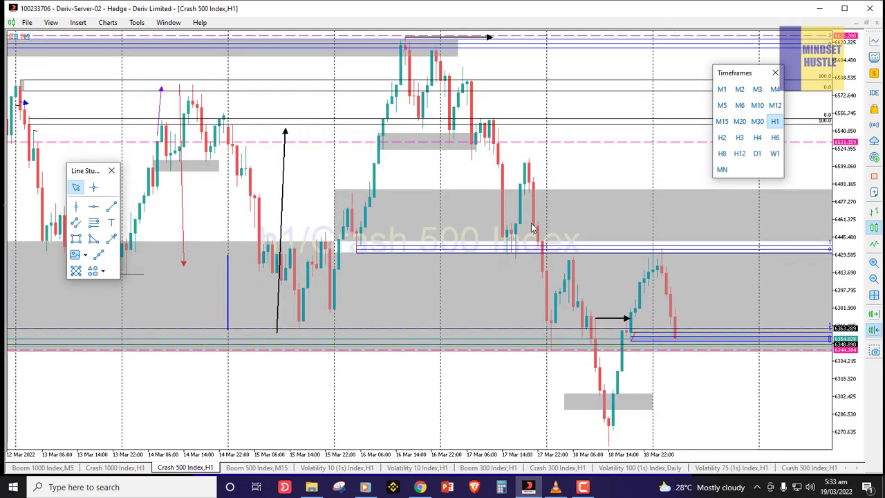
{"action": "mouse_move", "coordinate": [187, 105]}
{"action": "mouse_move", "coordinate": [384, 138]}
- On the cleared H1 chart, draw horizontal trend lines from the early 18 March swing high near 6425 and the 18 March low near 6257
{"action": "left_click", "coordinate": [815, 468]}
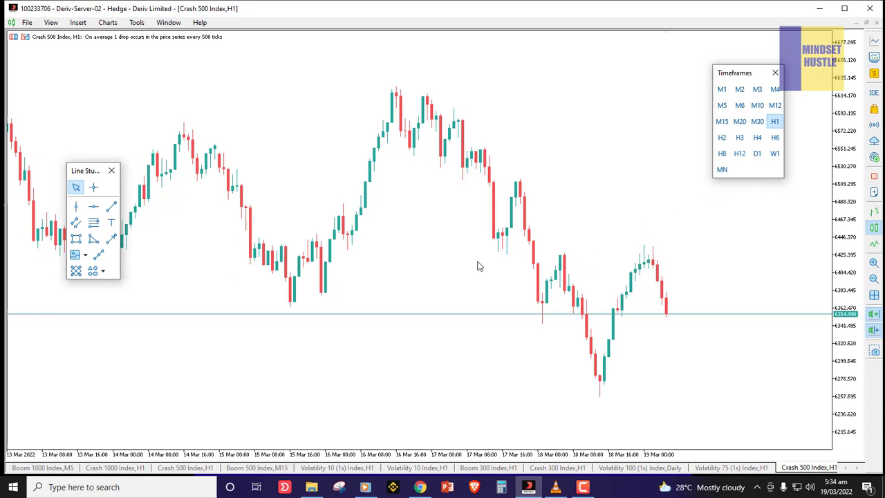
{"action": "left_click", "coordinate": [111, 206]}
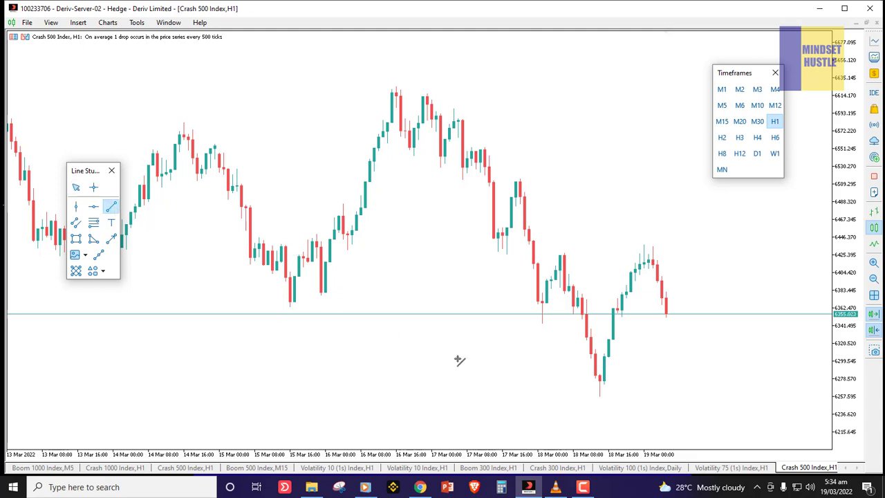
{"action": "left_click_drag", "start_coordinate": [597, 401], "coordinate": [772, 399]}
{"action": "left_click_drag", "start_coordinate": [685, 404], "coordinate": [553, 327]}
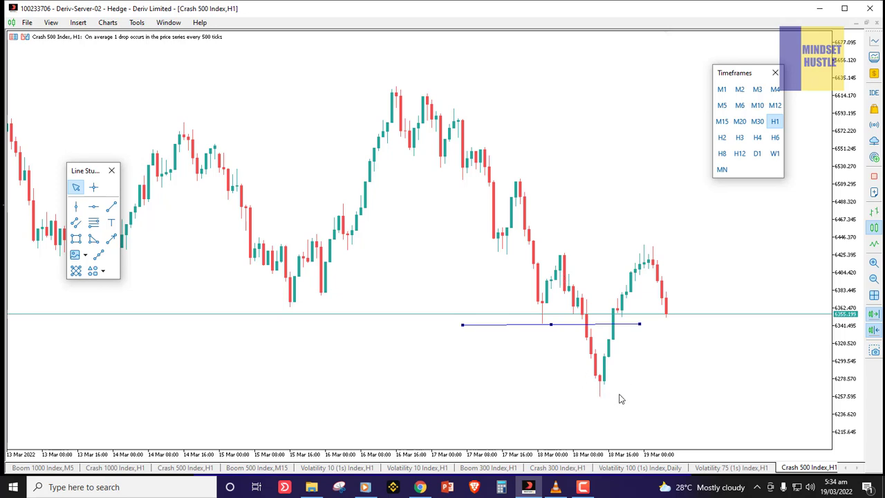
{"action": "left_click_drag", "start_coordinate": [551, 328], "coordinate": [644, 257]}
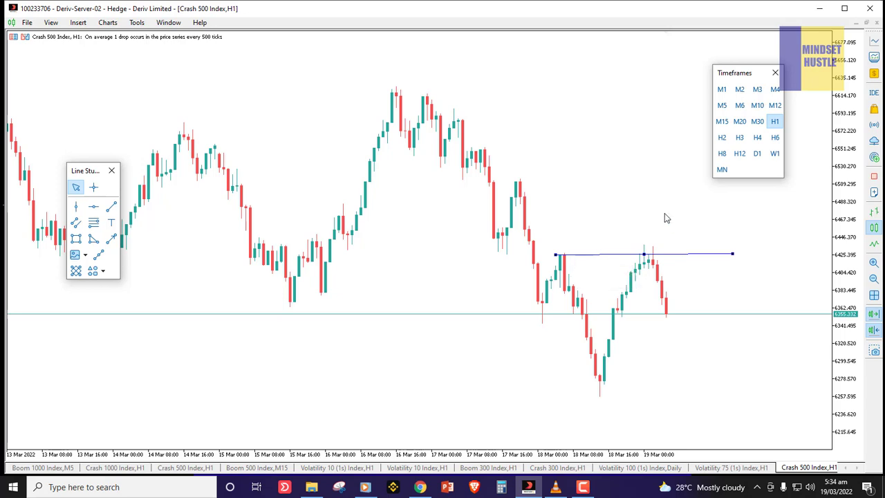
{"action": "double_click", "coordinate": [685, 258]}
{"action": "left_click", "coordinate": [110, 206]}
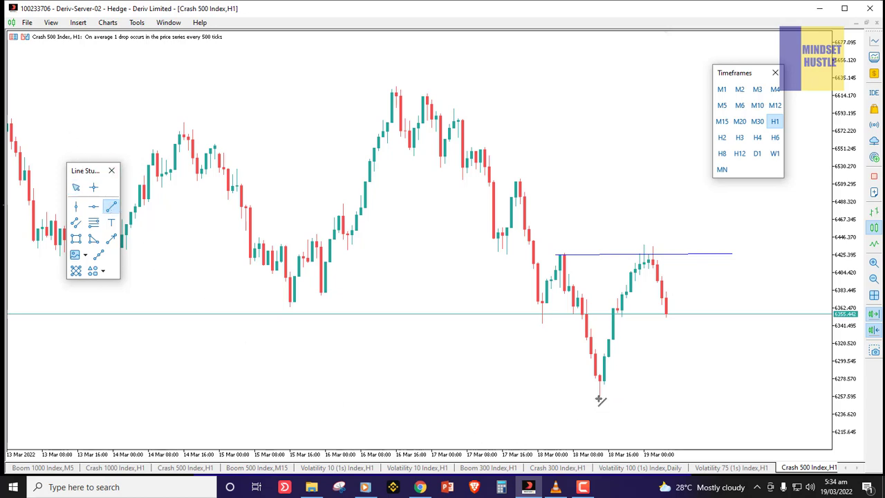
{"action": "left_click_drag", "start_coordinate": [598, 396], "coordinate": [782, 396]}
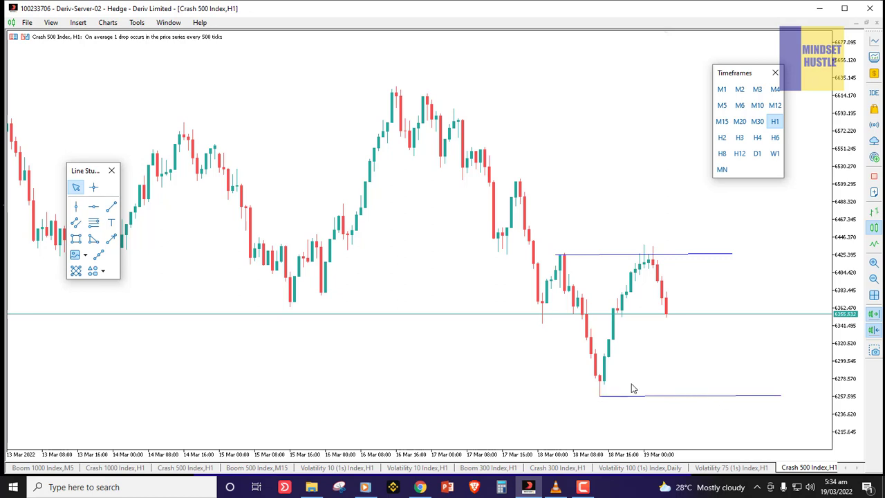
- On the daily timeframe, draw a near-horizontal trend line at about 6625 from the mid-March swing high past the latest candle
{"action": "left_click", "coordinate": [757, 138]}
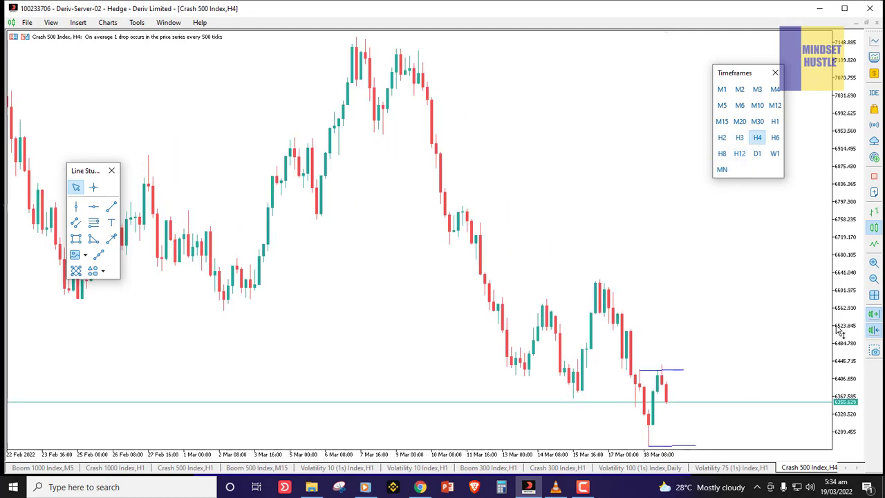
{"action": "left_click_drag", "start_coordinate": [838, 332], "coordinate": [820, 351]}
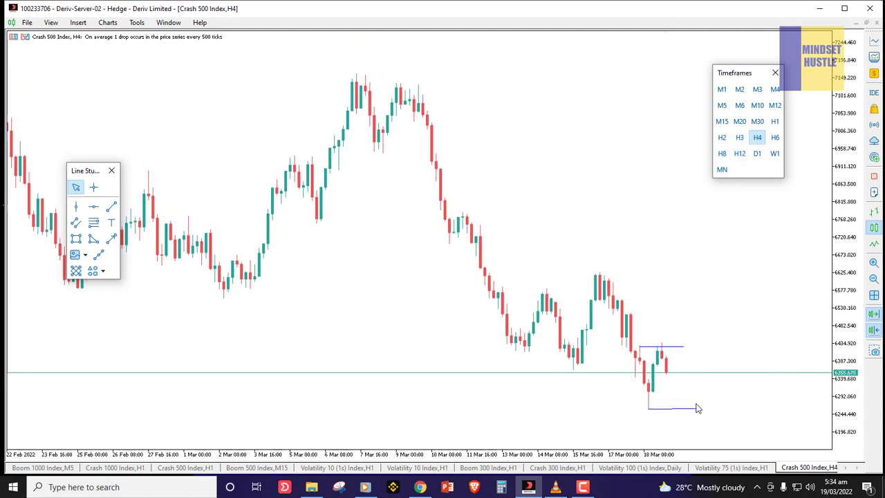
{"action": "left_click", "coordinate": [757, 154]}
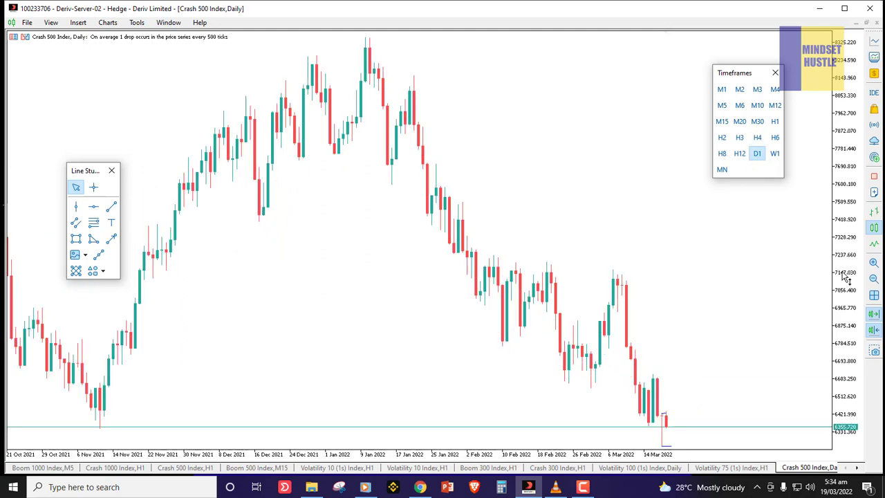
{"action": "left_click_drag", "start_coordinate": [845, 278], "coordinate": [783, 334]}
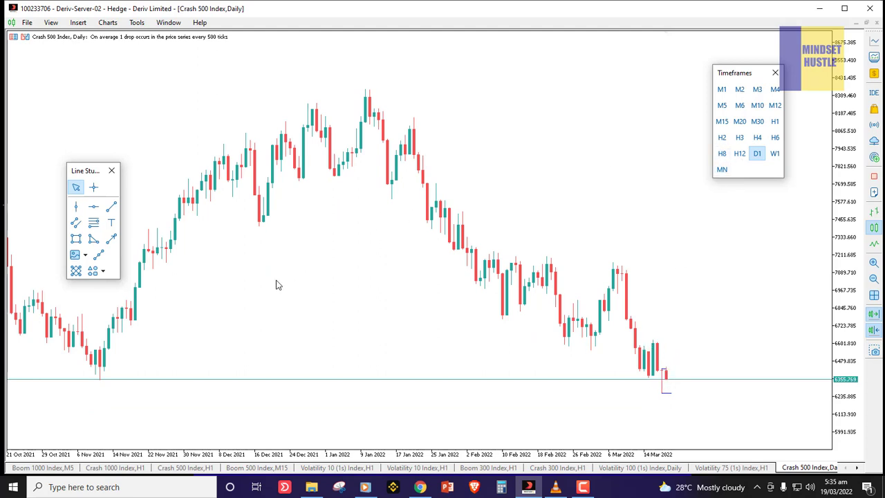
{"action": "left_click", "coordinate": [111, 206]}
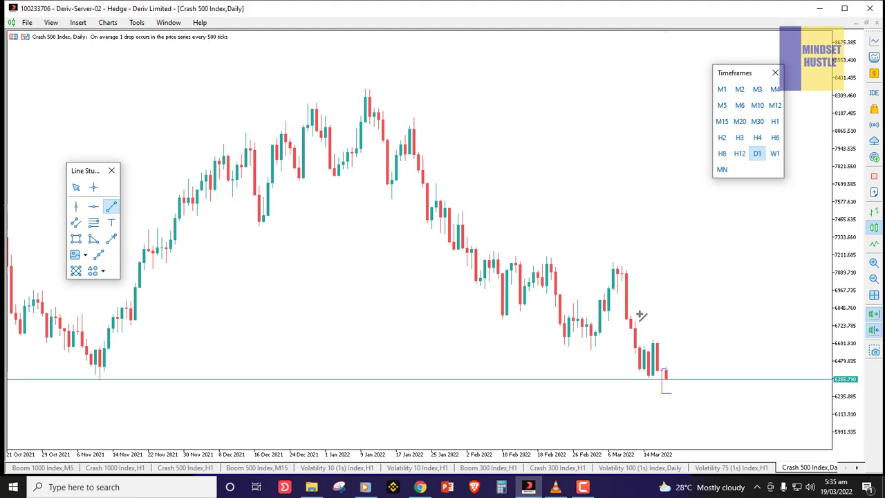
{"action": "left_click_drag", "start_coordinate": [652, 338], "coordinate": [719, 333]}
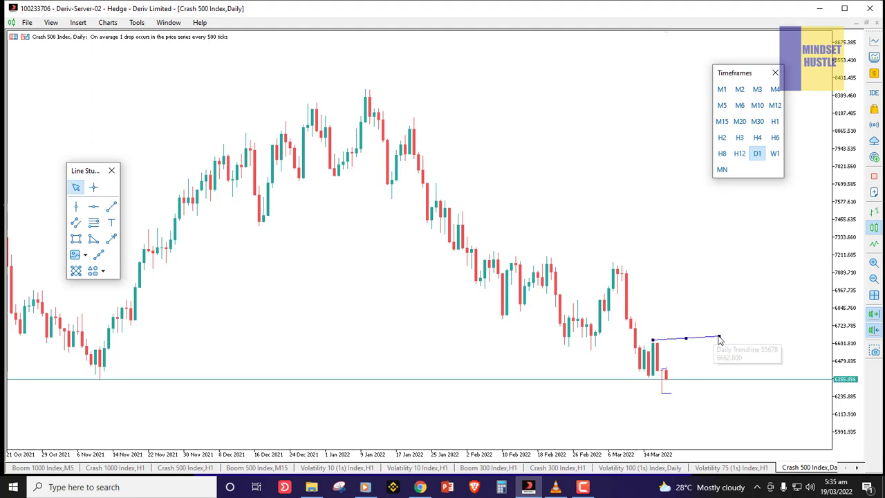
{"action": "left_click_drag", "start_coordinate": [720, 334], "coordinate": [721, 340]}
{"action": "left_click", "coordinate": [697, 340]}
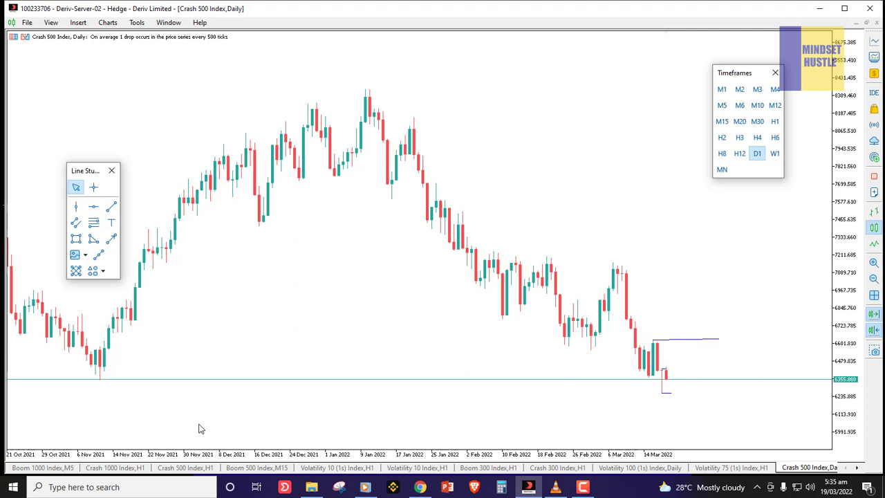
- Place a horizontal line at the November 2021 low, about 6349, and draw a descending trend line along the January–March 2022 highs
{"action": "left_click", "coordinate": [94, 206]}
{"action": "left_click", "coordinate": [104, 379]}
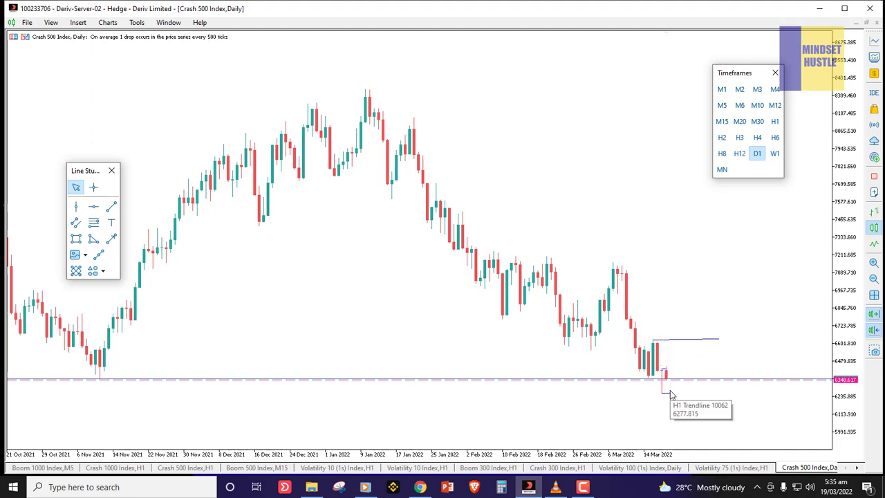
{"action": "left_click", "coordinate": [111, 206]}
{"action": "mouse_move", "coordinate": [356, 59]}
{"action": "left_mouse_down"}
{"action": "mouse_move", "coordinate": [579, 204]}
{"action": "mouse_move", "coordinate": [750, 333]}
{"action": "left_mouse_up"}
{"action": "left_click_drag", "start_coordinate": [553, 196], "coordinate": [541, 205]}
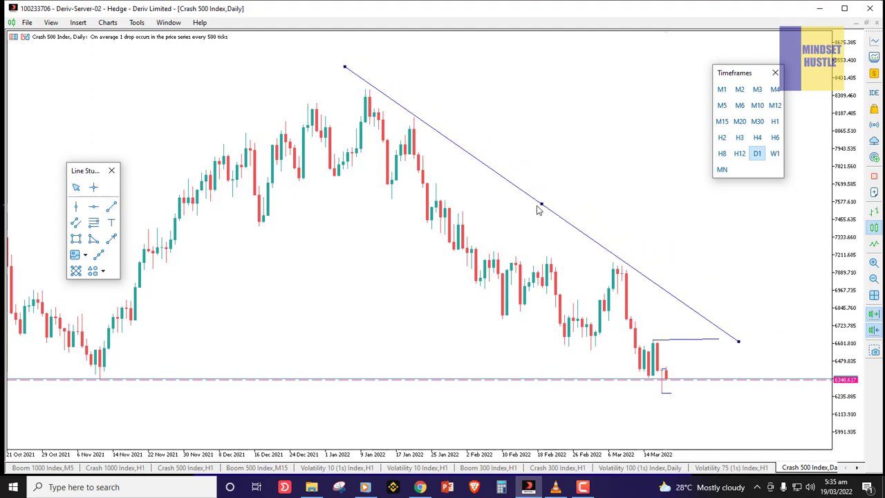
{"action": "left_click", "coordinate": [380, 147]}
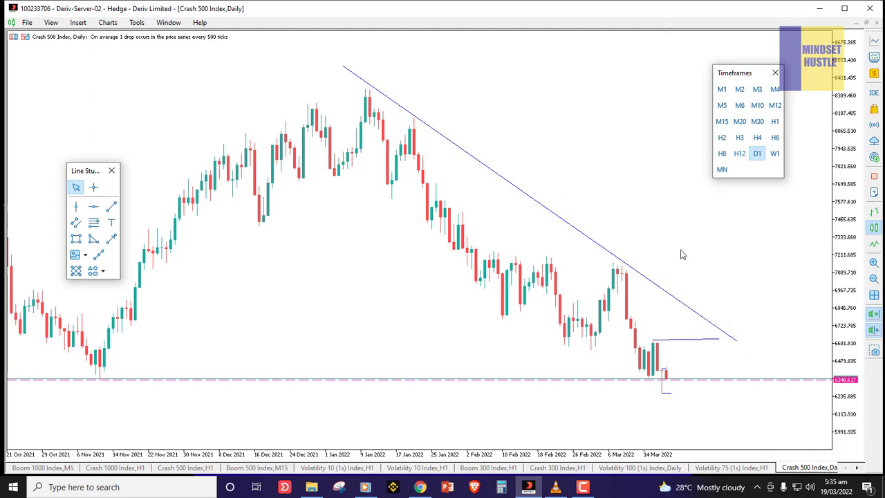
- Delete the horizontal line and all trend lines from the daily Crash 500 Index chart, including the long descending one
{"action": "left_click", "coordinate": [691, 339]}
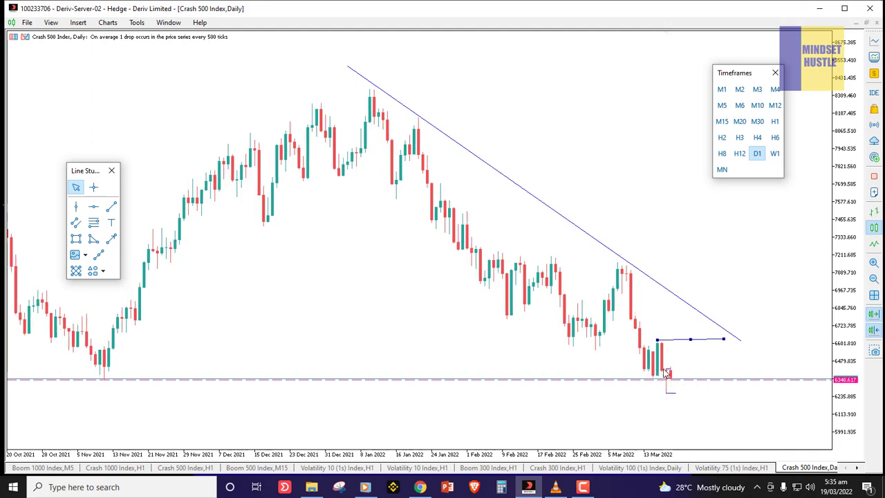
{"action": "scroll", "coordinate": [667, 377], "scroll_direction": "down", "scroll_amount": 1}
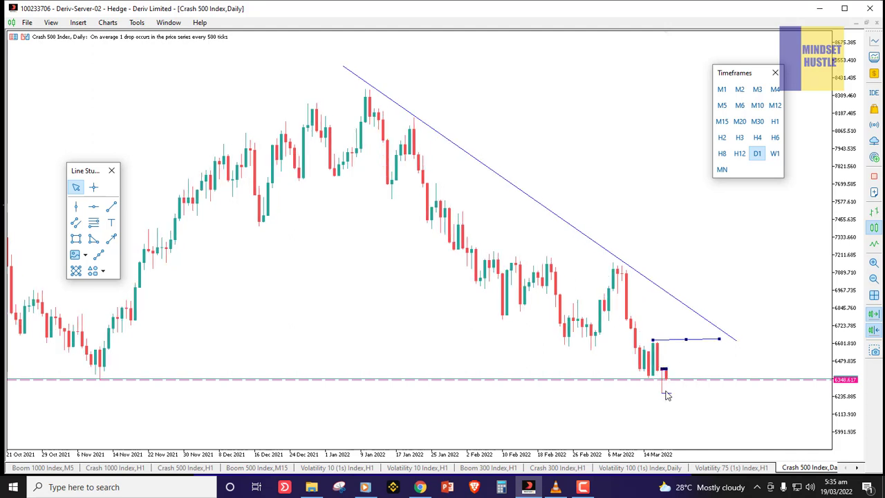
{"action": "left_click_drag", "start_coordinate": [662, 392], "coordinate": [671, 393]}
{"action": "key", "text": "Delete"}
{"action": "left_click", "coordinate": [684, 304]}
{"action": "right_click", "coordinate": [683, 308]}
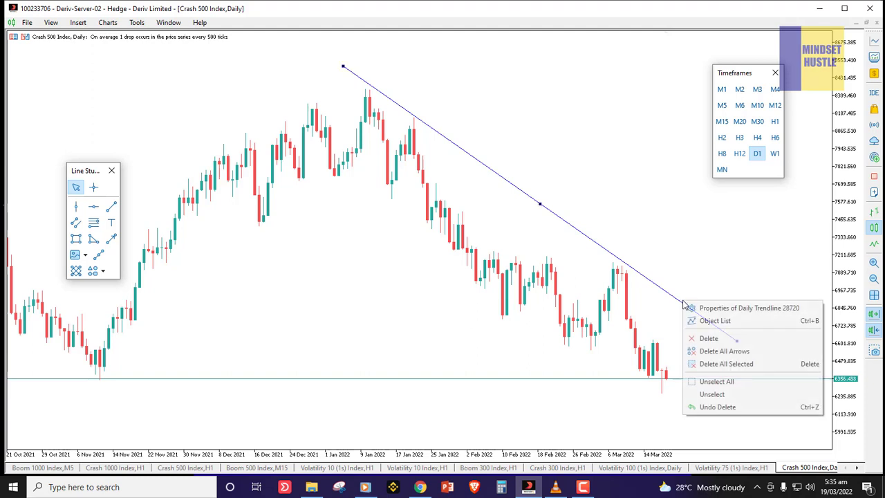
{"action": "left_click", "coordinate": [716, 337]}
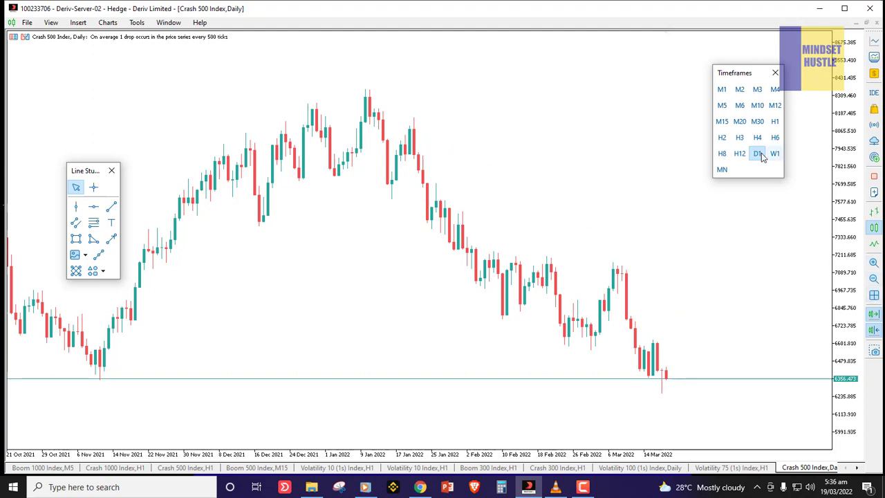
- Display the daily prices as a line chart and move the floating Line Studies toolbar clear of the price curve
{"action": "left_click", "coordinate": [874, 244]}
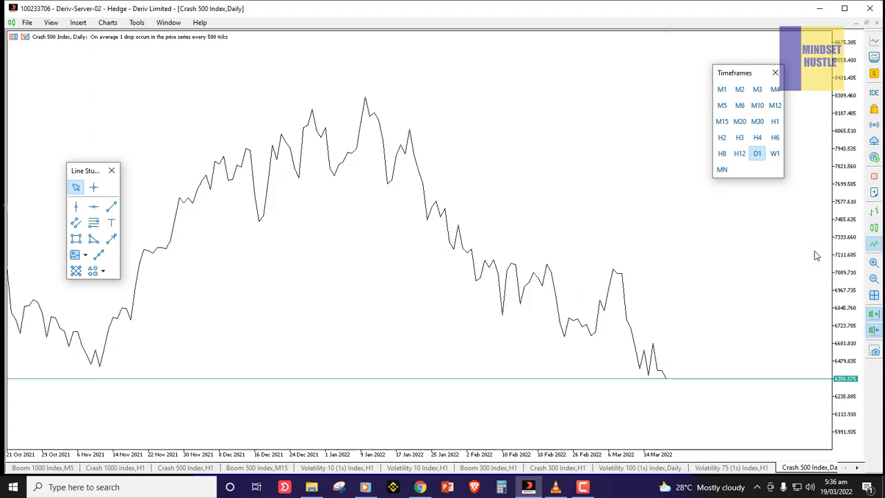
{"action": "scroll", "coordinate": [522, 272], "scroll_direction": "up", "scroll_amount": 3}
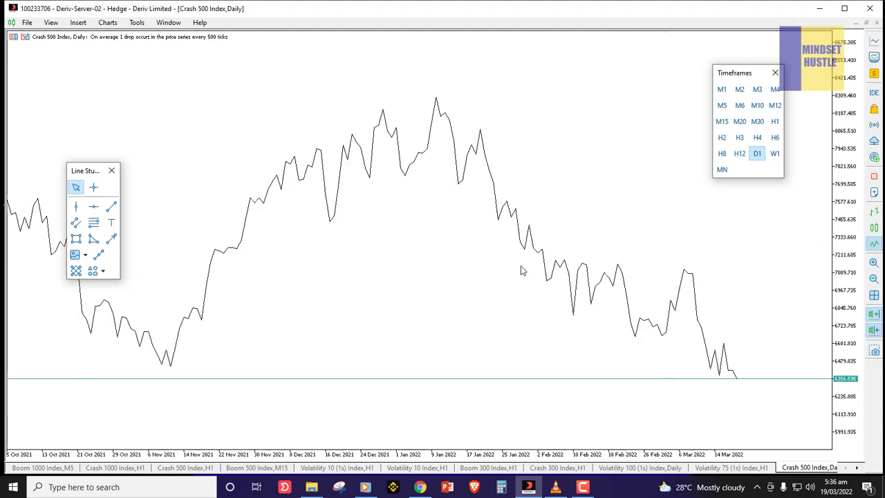
{"action": "scroll", "coordinate": [522, 271], "scroll_direction": "down", "scroll_amount": 3}
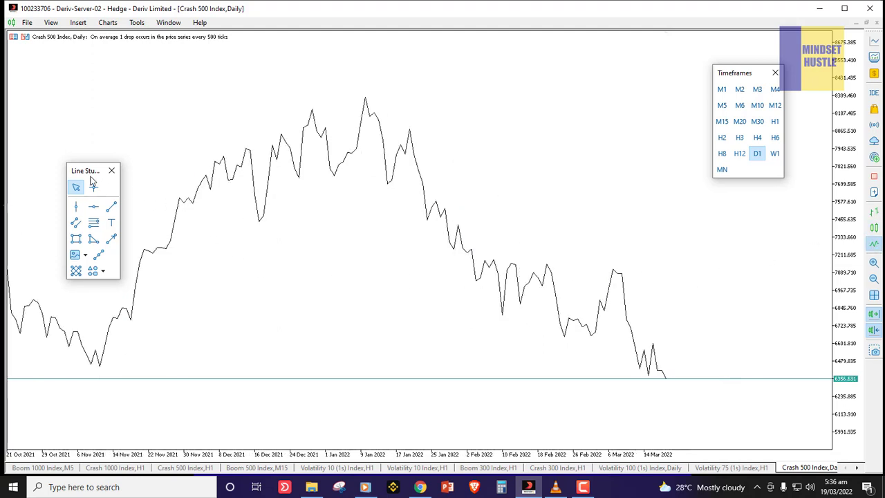
{"action": "left_click", "coordinate": [87, 174]}
{"action": "left_click_drag", "start_coordinate": [66, 89], "coordinate": [42, 59]}
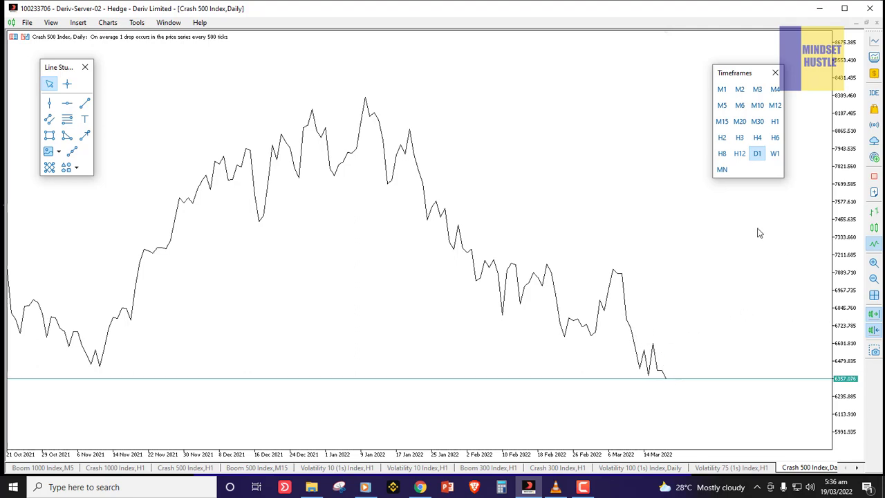
- On the daily line chart, place horizontal lines at the mid-March closing low, about 6381, and closing high, about 6604
{"action": "left_click", "coordinate": [67, 103]}
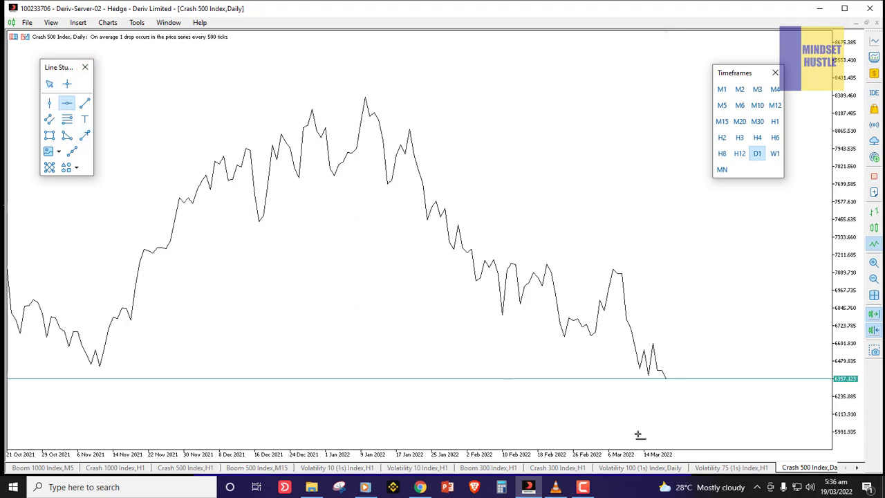
{"action": "left_click", "coordinate": [650, 376]}
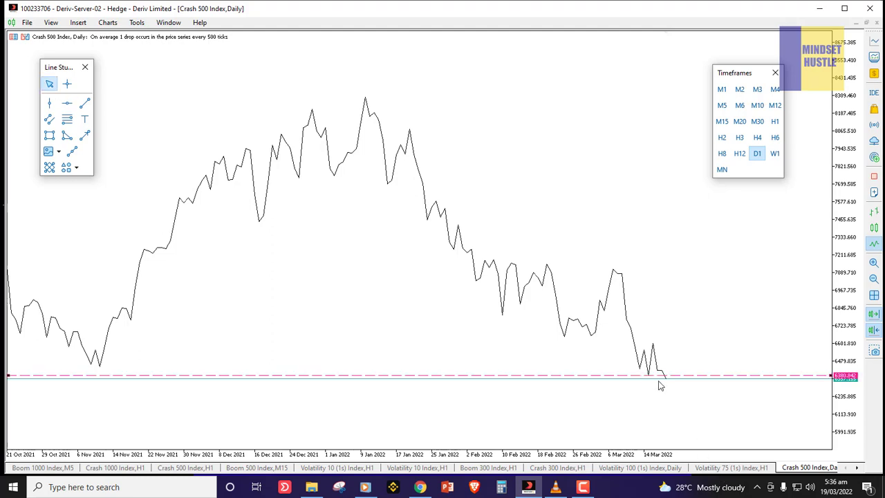
{"action": "left_click", "coordinate": [67, 102]}
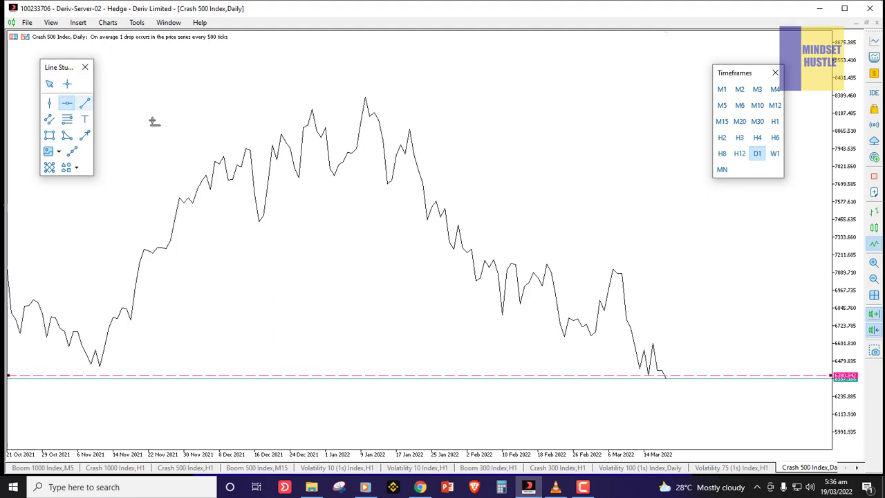
{"action": "left_click", "coordinate": [654, 344]}
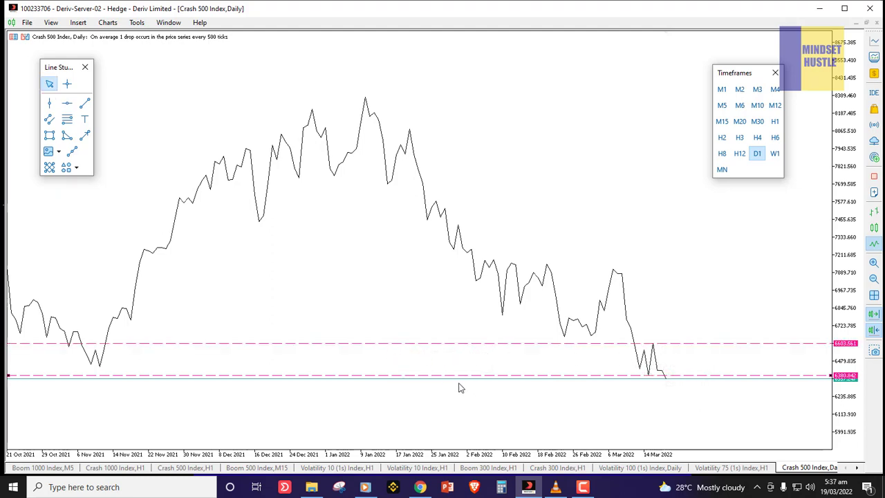
- Change the colour of the horizontal line at the mid-March high to MediumBlue
{"action": "right_click", "coordinate": [556, 344]}
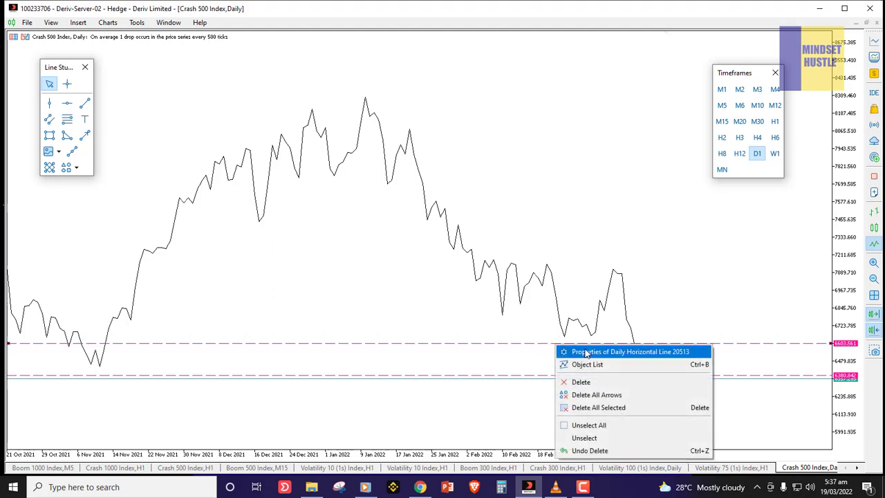
{"action": "left_click", "coordinate": [586, 353]}
{"action": "left_click", "coordinate": [464, 275]}
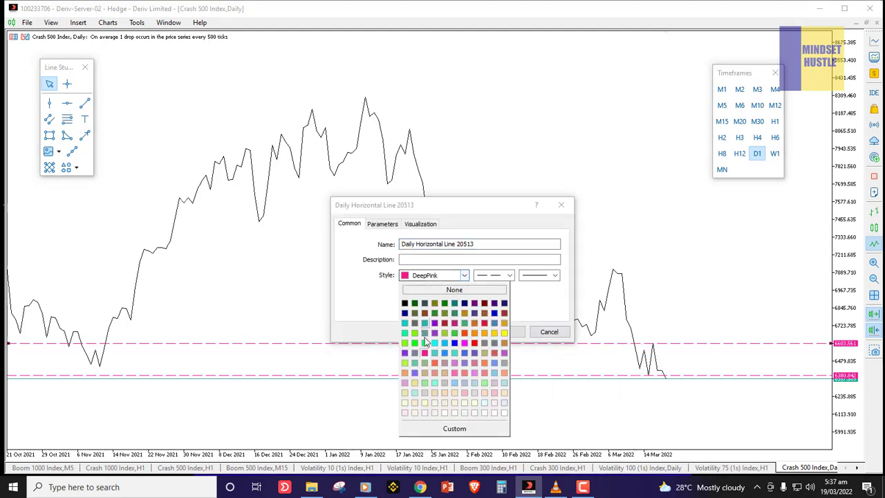
{"action": "left_click", "coordinate": [494, 313]}
{"action": "left_click", "coordinate": [508, 332]}
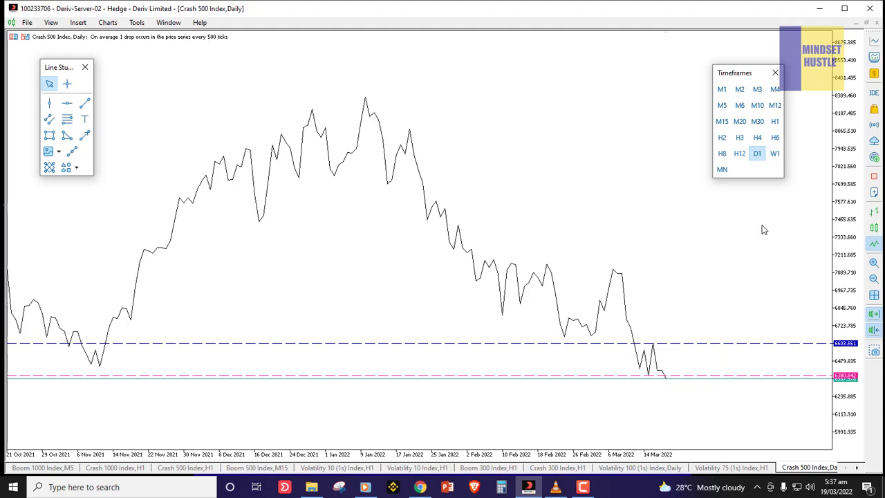
- On the H6 timeframe, add a horizontal line, colour it Magenta and position it at the latest swing low, about 6328
{"action": "left_click", "coordinate": [777, 137]}
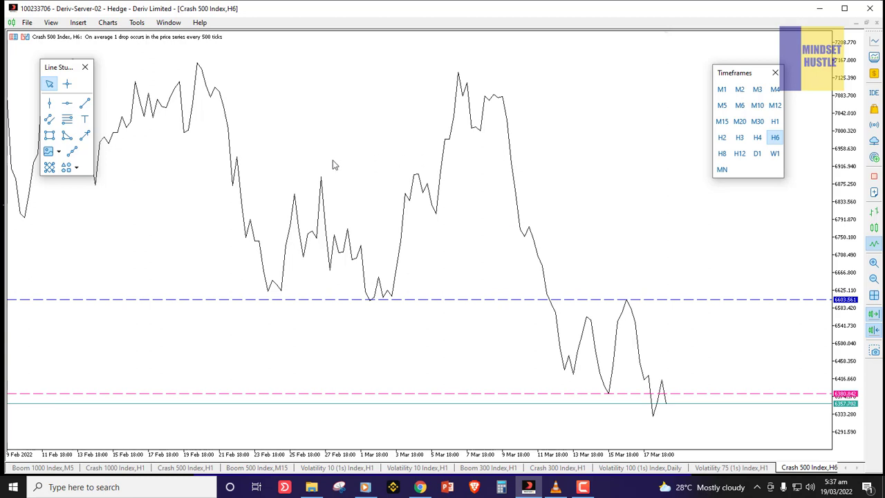
{"action": "left_click", "coordinate": [67, 103]}
{"action": "left_click", "coordinate": [143, 172]}
{"action": "right_click", "coordinate": [144, 174]}
{"action": "left_click", "coordinate": [173, 180]}
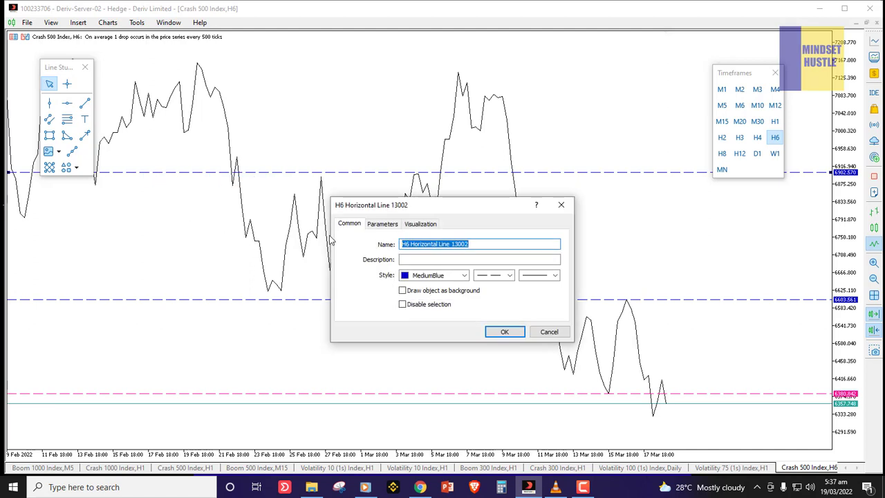
{"action": "left_click", "coordinate": [464, 276]}
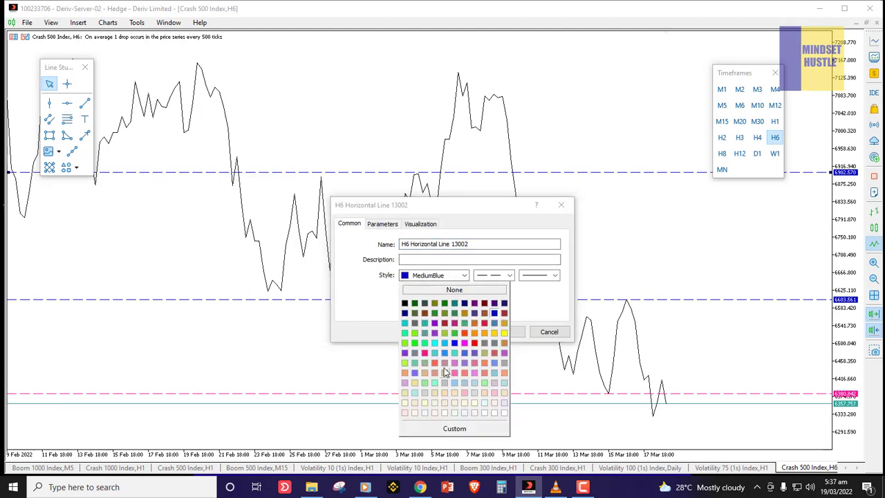
{"action": "left_click", "coordinate": [464, 343]}
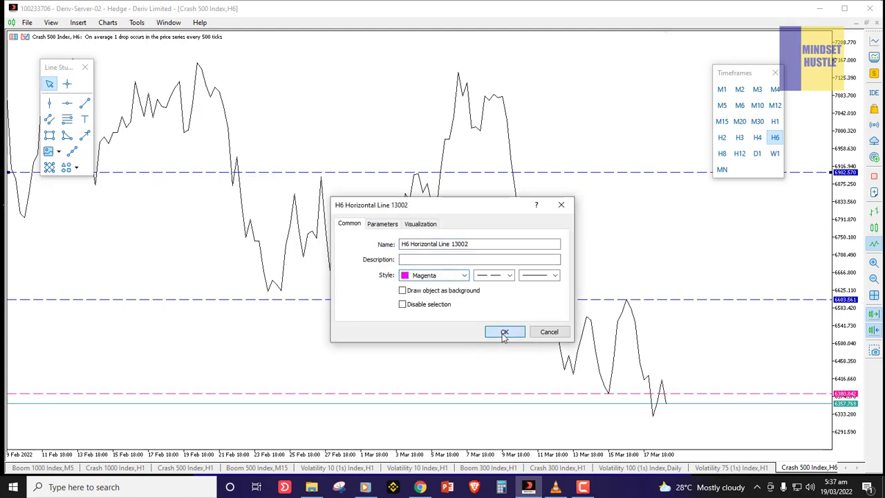
{"action": "left_click", "coordinate": [504, 333]}
{"action": "left_click_drag", "start_coordinate": [363, 174], "coordinate": [392, 417]}
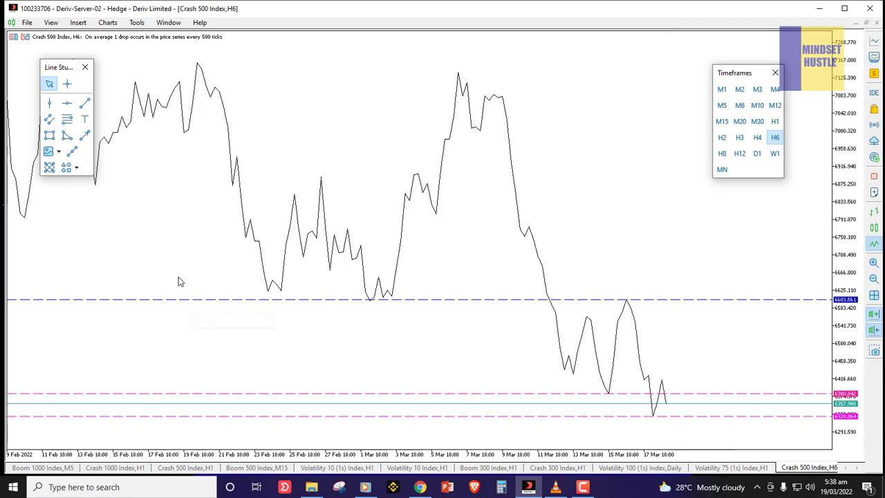
- Add H6 horizontal lines at the mid-March swing levels of about 6562, 6424 and 6472
{"action": "left_click", "coordinate": [66, 103]}
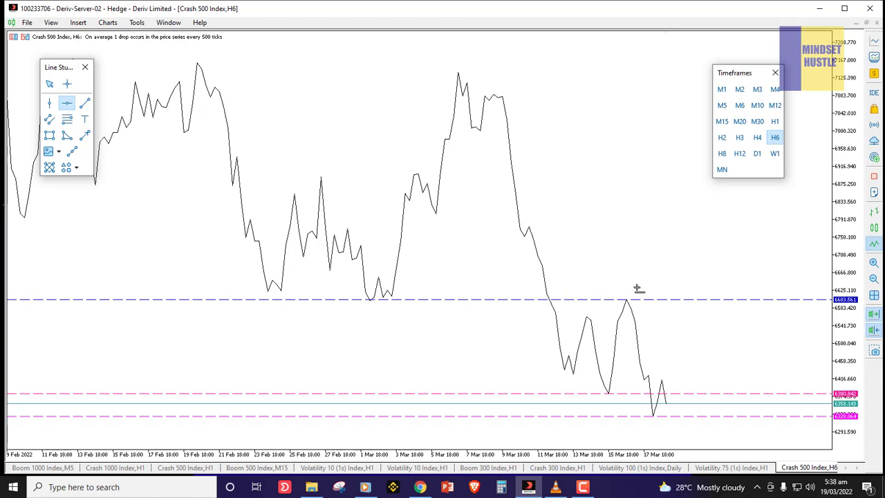
{"action": "left_click", "coordinate": [587, 316]}
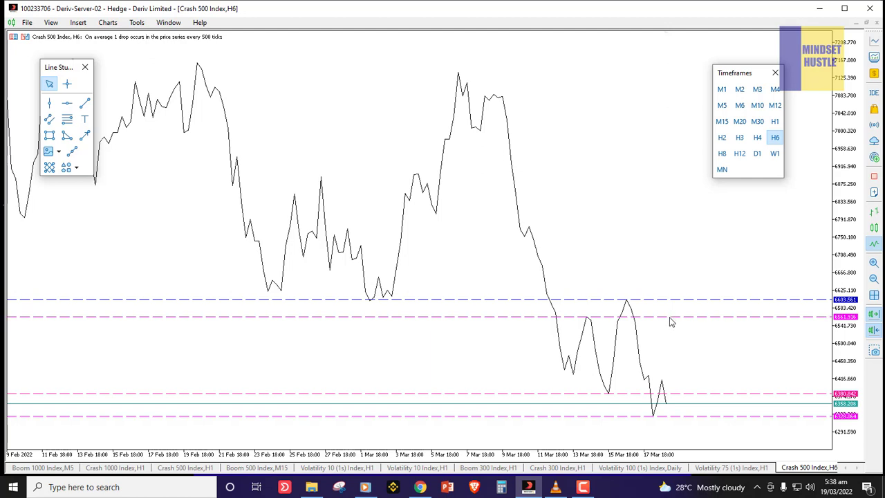
{"action": "left_click", "coordinate": [66, 102]}
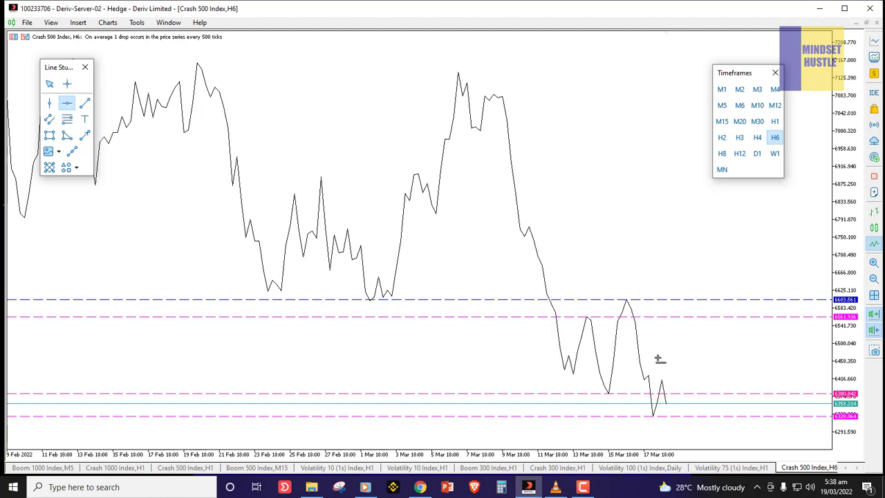
{"action": "left_click", "coordinate": [571, 357]}
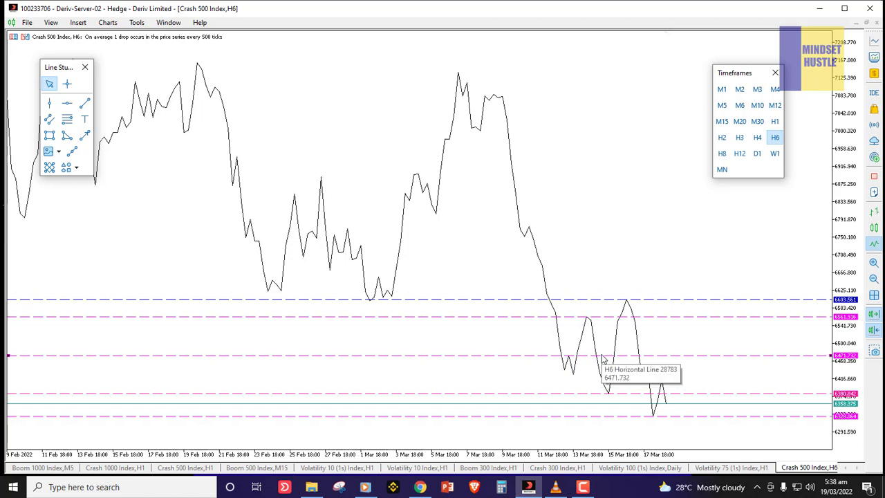
{"action": "left_click_drag", "start_coordinate": [601, 358], "coordinate": [601, 378]}
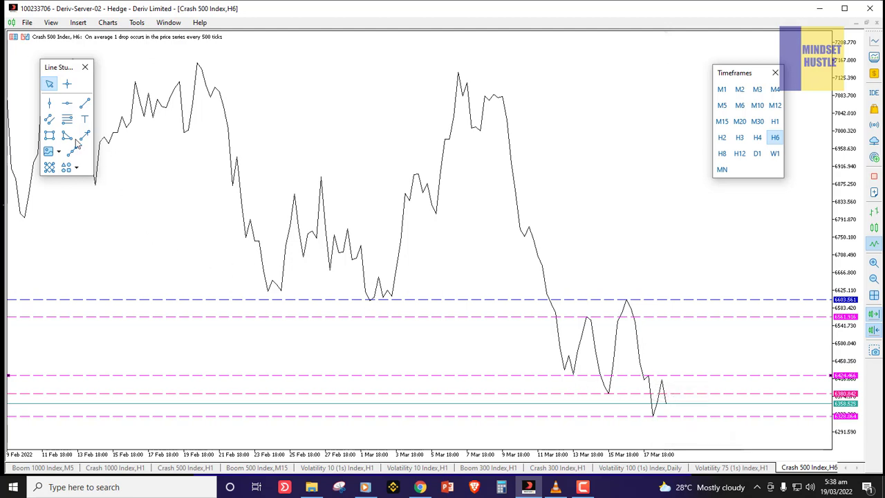
{"action": "left_click", "coordinate": [67, 103]}
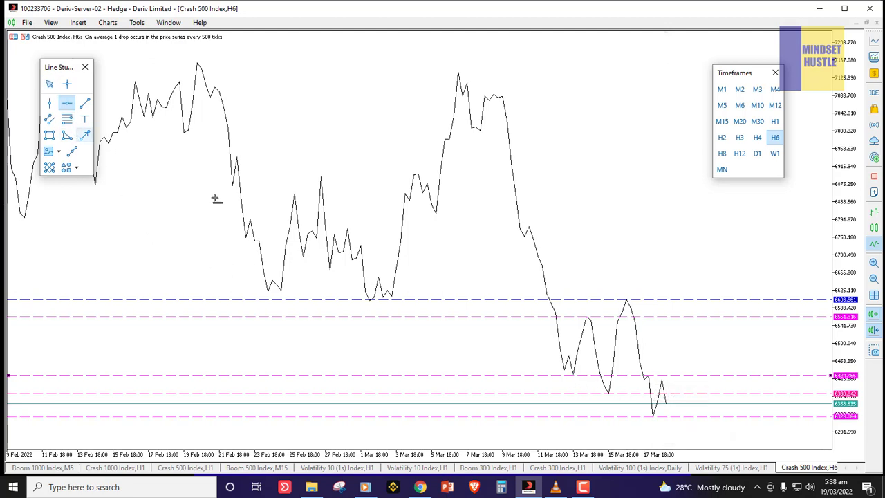
{"action": "left_click", "coordinate": [569, 357]}
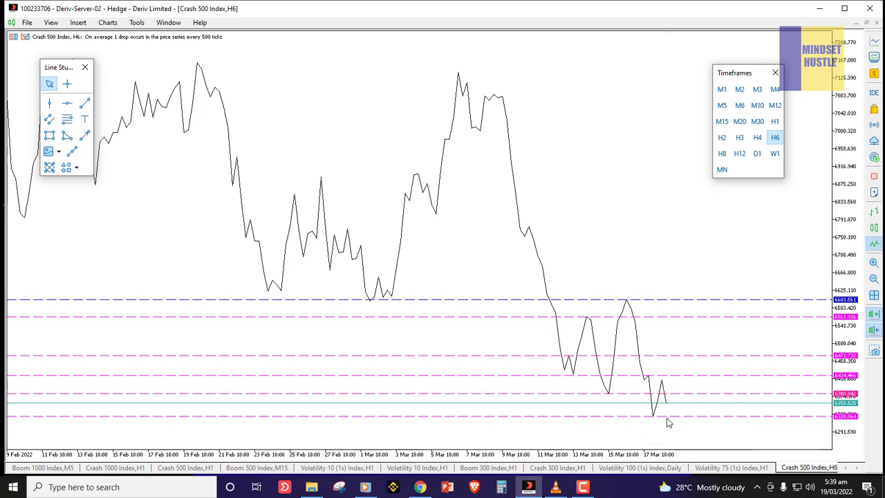
- Compare the marked levels with the price swings on the H4, H2, H3, H12 and H6 timeframes
{"action": "mouse_move", "coordinate": [668, 411]}
{"action": "left_click", "coordinate": [757, 137]}
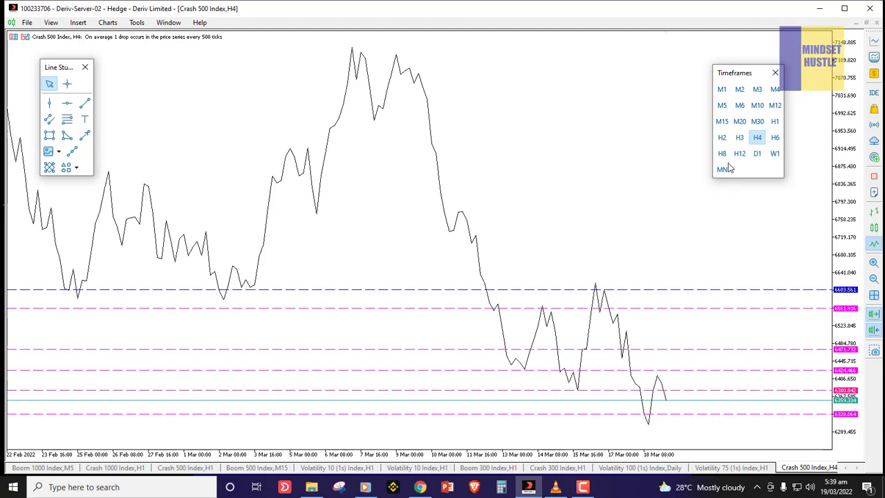
{"action": "left_click", "coordinate": [722, 137]}
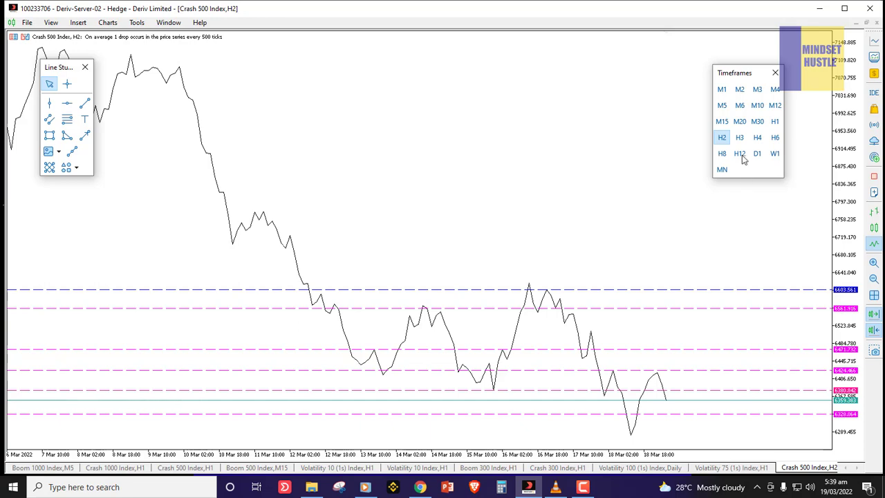
{"action": "left_click", "coordinate": [740, 137]}
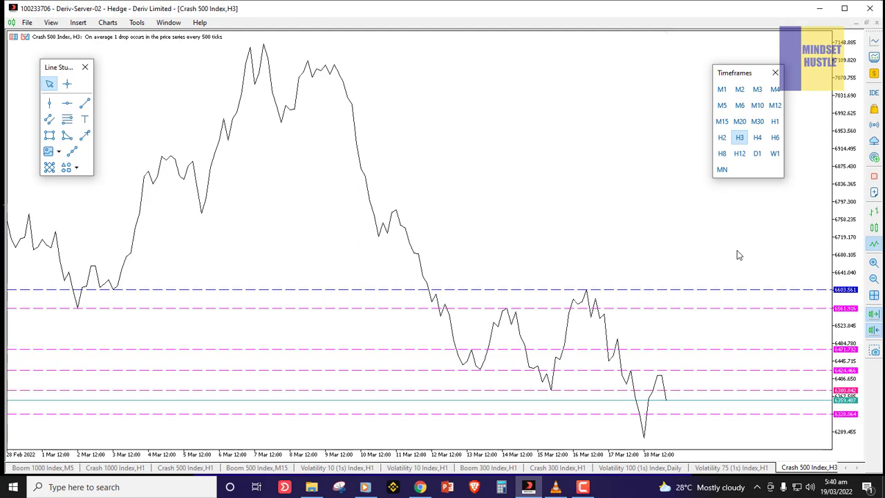
{"action": "left_click", "coordinate": [739, 154]}
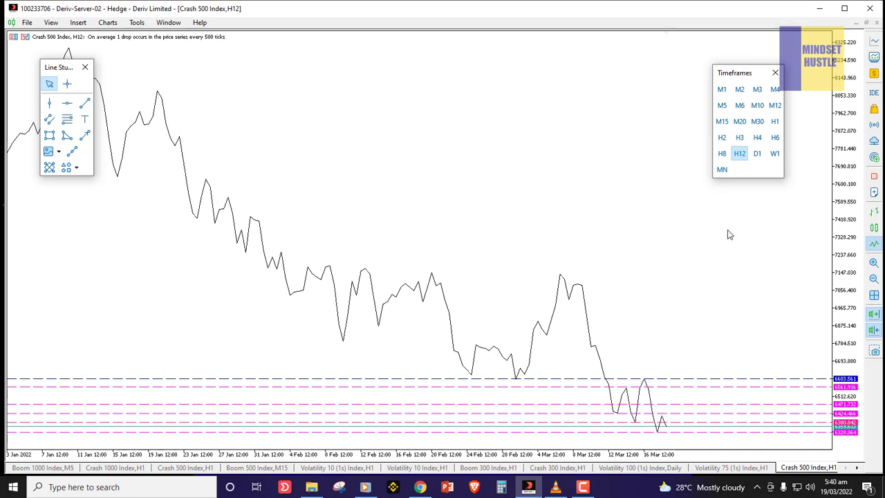
{"action": "left_click", "coordinate": [775, 137]}
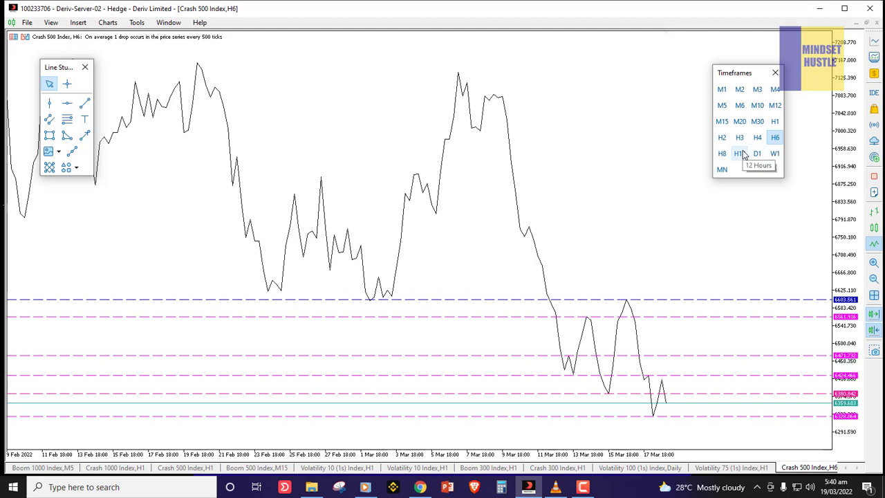
- On the H4 timeframe, place a horizontal line at the 18 March closing low, about 6305
{"action": "left_click", "coordinate": [758, 138]}
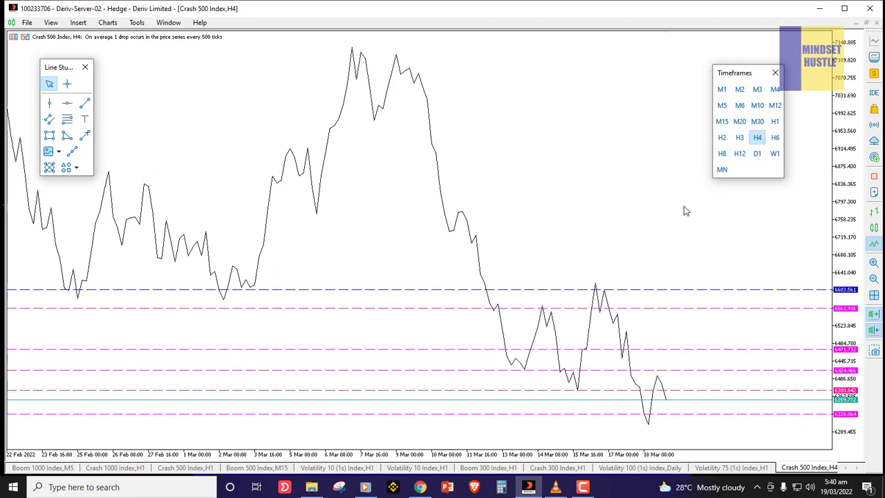
{"action": "left_click", "coordinate": [67, 103]}
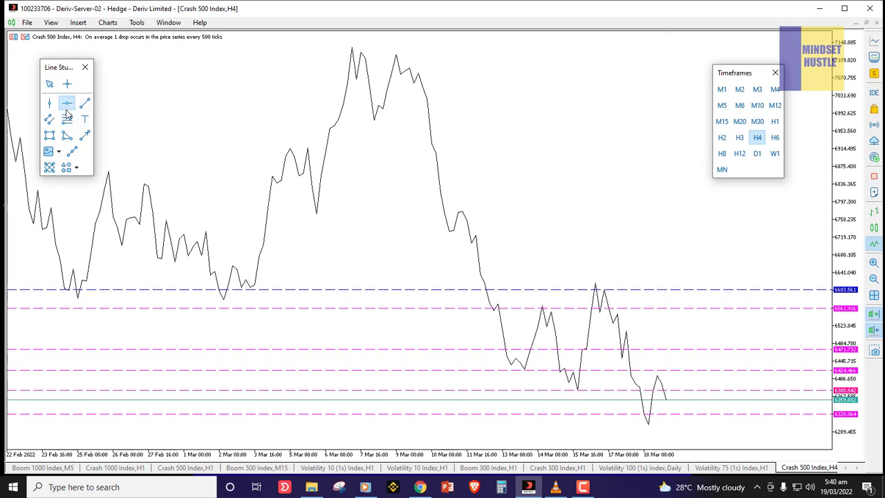
{"action": "left_click", "coordinate": [647, 424]}
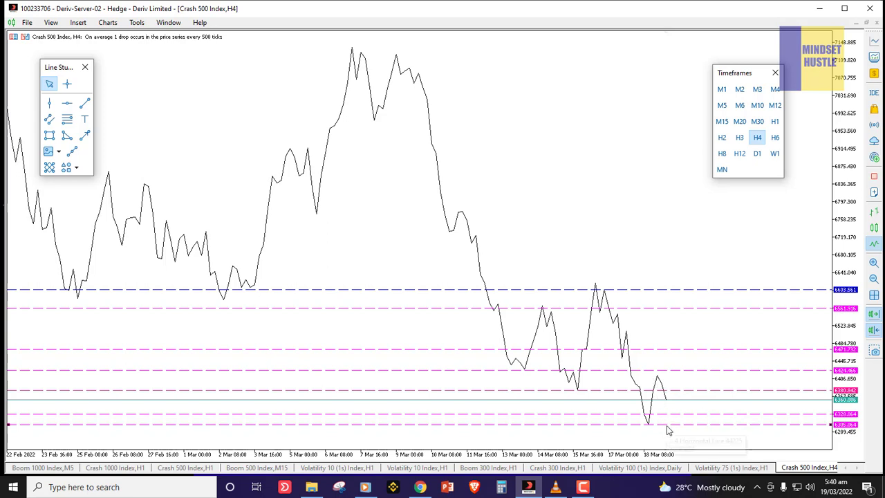
- Recolour the H4 horizontal line at the 18 March closing low to dark red
{"action": "right_click", "coordinate": [667, 423]}
{"action": "left_click", "coordinate": [690, 318]}
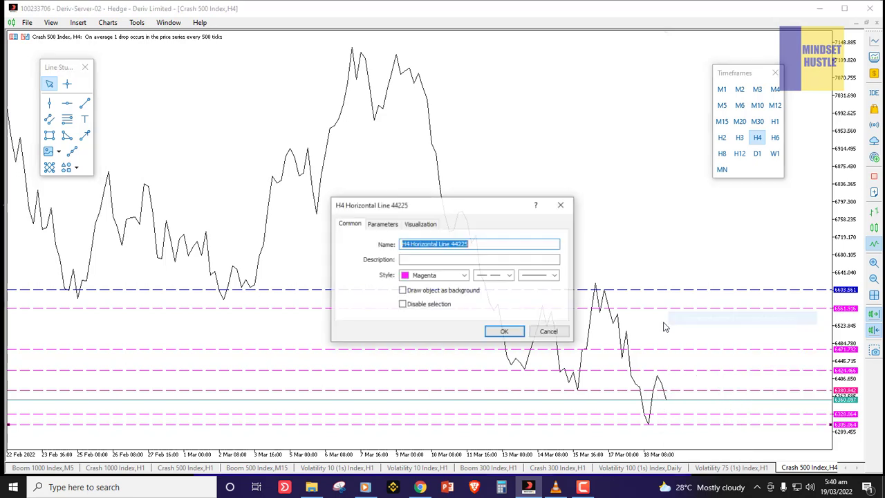
{"action": "left_click", "coordinate": [462, 276]}
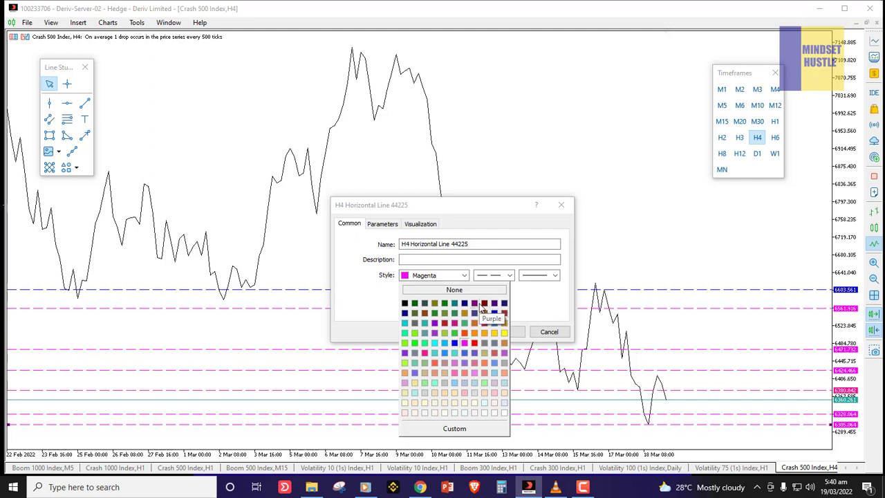
{"action": "left_click", "coordinate": [484, 303]}
{"action": "left_click", "coordinate": [503, 332]}
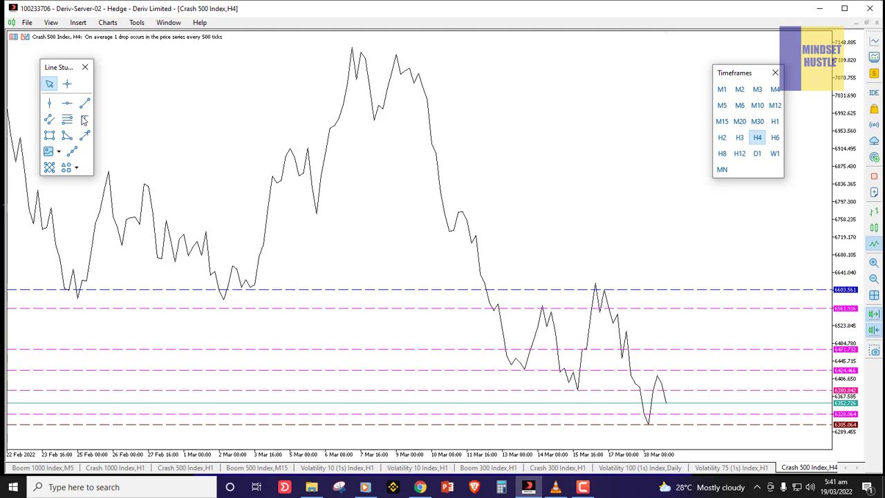
- Add H4 horizontal lines at the latest swing high, about 6412, and the 17 March swing high, about 6512
{"action": "left_click", "coordinate": [67, 103]}
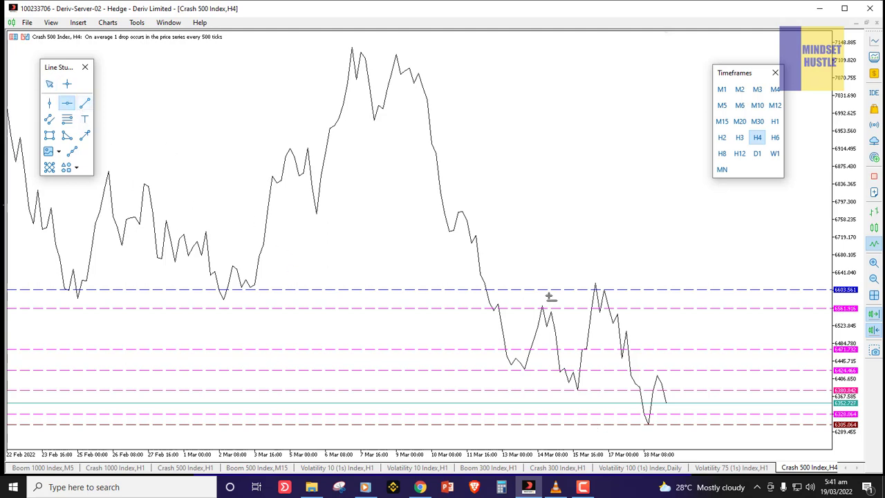
{"action": "left_click", "coordinate": [657, 375]}
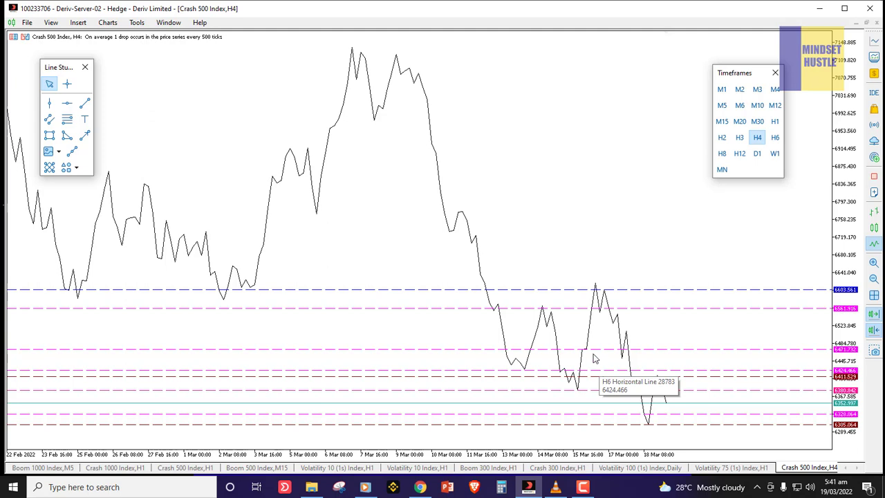
{"action": "left_click", "coordinate": [67, 102]}
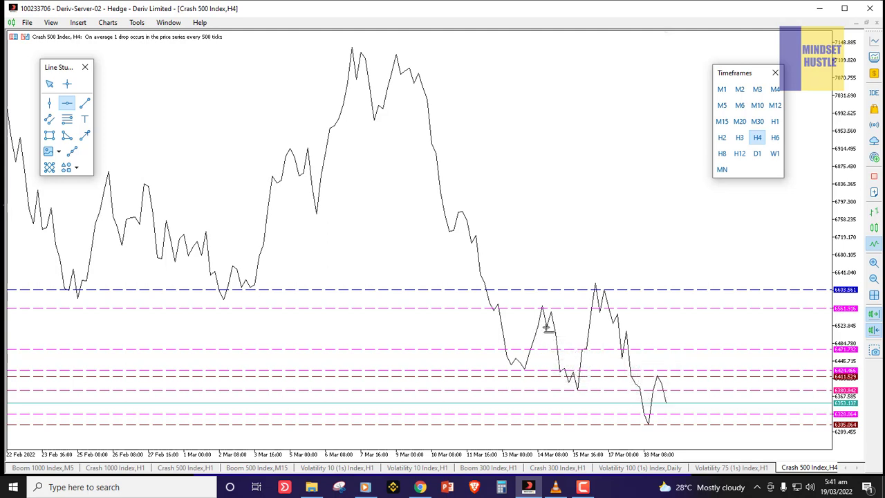
{"action": "left_click", "coordinate": [625, 331]}
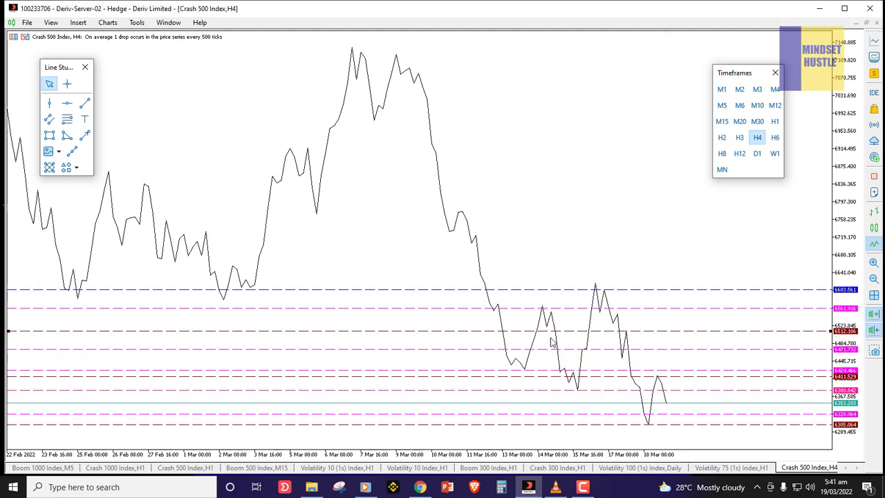
{"action": "left_click", "coordinate": [67, 102]}
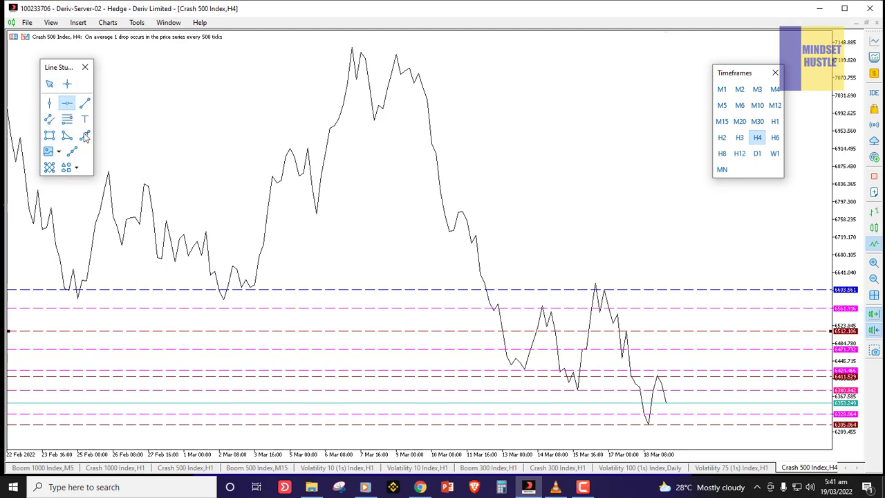
{"action": "left_click", "coordinate": [626, 358]}
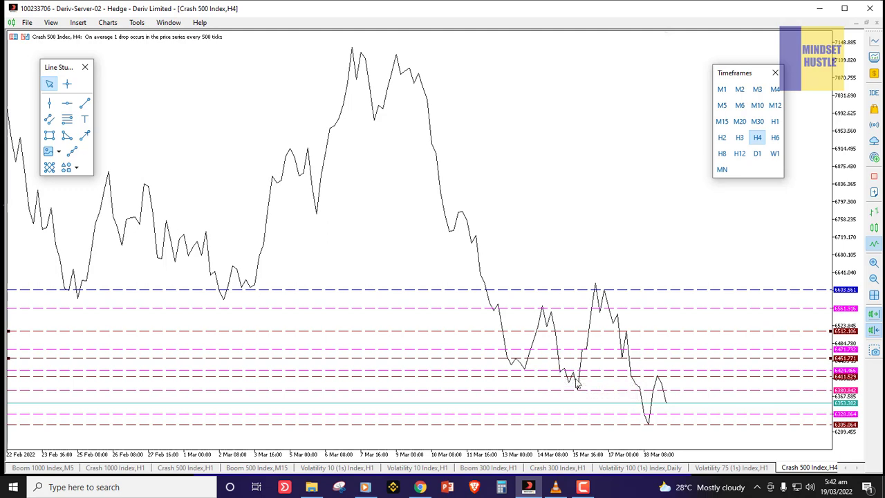
{"action": "right_click", "coordinate": [545, 359]}
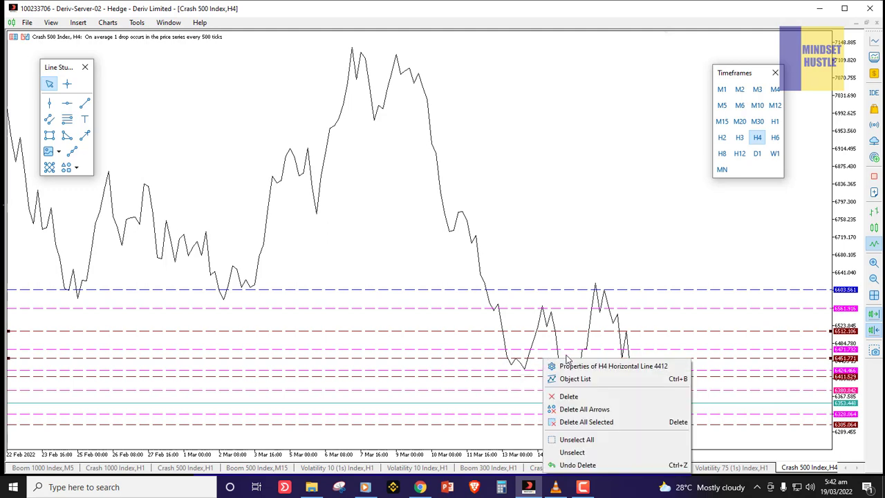
{"action": "left_click", "coordinate": [568, 397]}
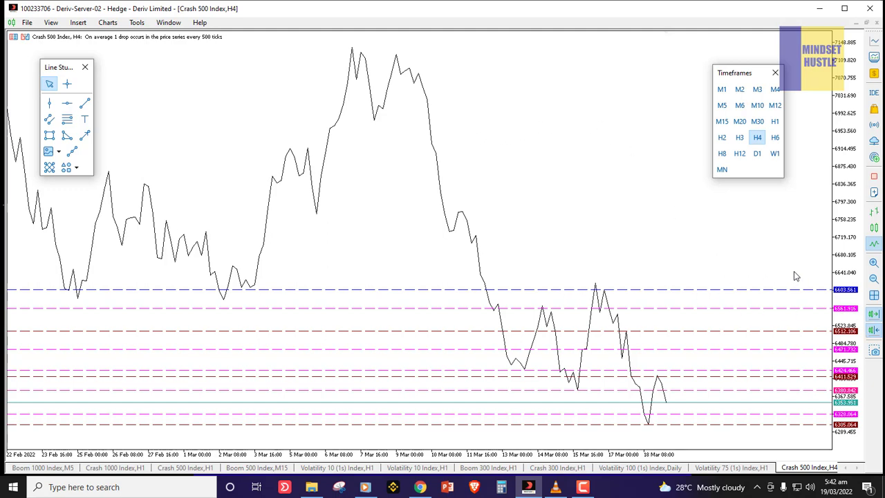
- Switch the H4 chart to candlesticks and draw a rectangle zone from about 6328 to 6305, starting at the 18 March low
{"action": "left_click", "coordinate": [873, 228]}
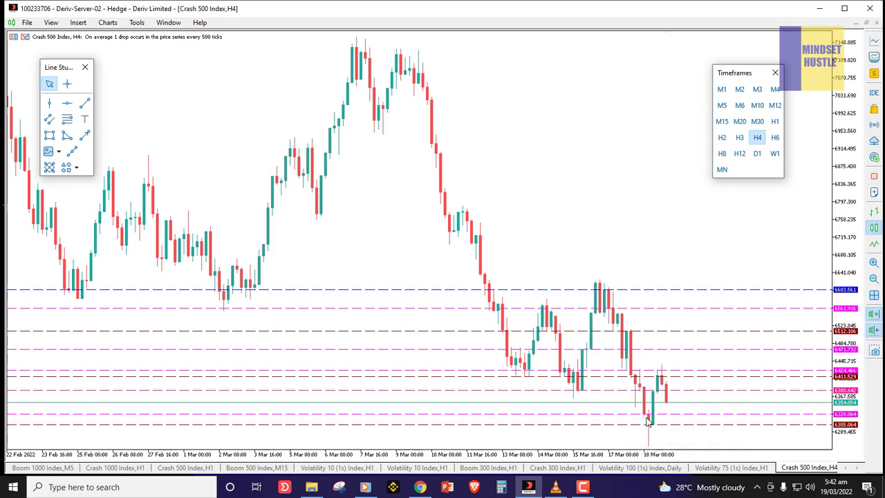
{"action": "left_click", "coordinate": [49, 136]}
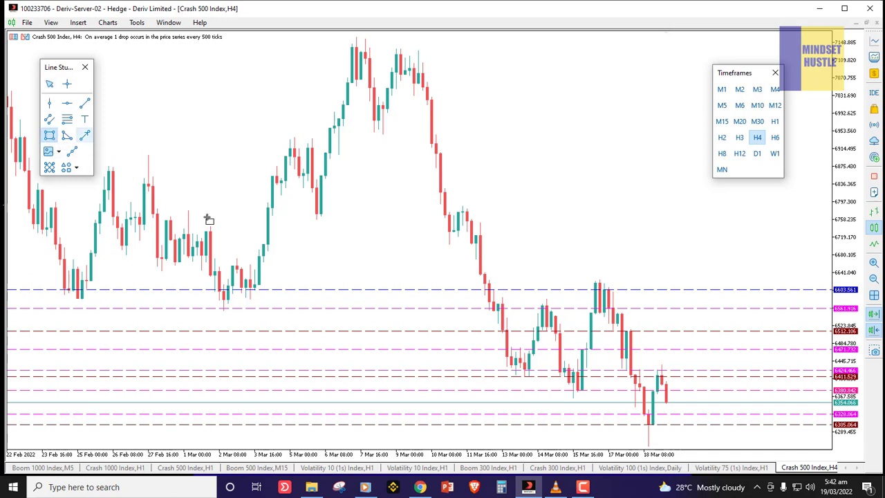
{"action": "left_click_drag", "start_coordinate": [648, 414], "coordinate": [714, 424]}
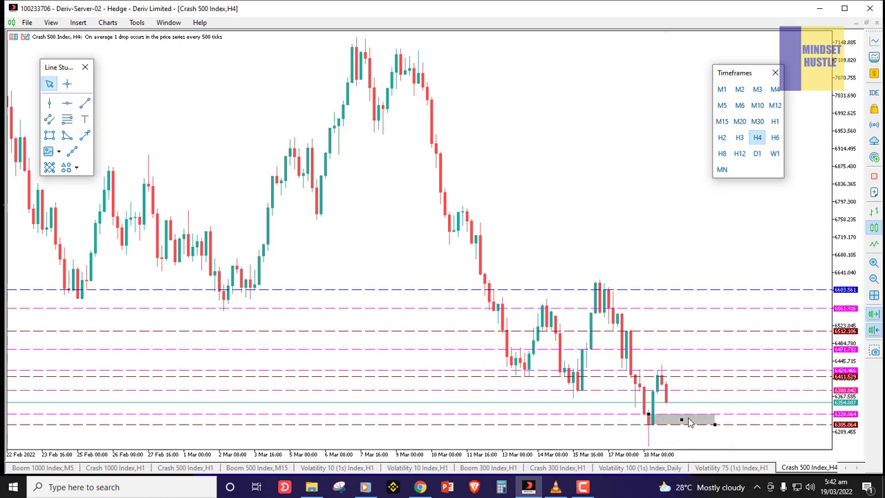
{"action": "left_click", "coordinate": [652, 424]}
- Check the Crash 500 H1 chart and draw a second H4 rectangle zone from about 6430 to 6413, starting at the 17 March drop
{"action": "left_click", "coordinate": [185, 468]}
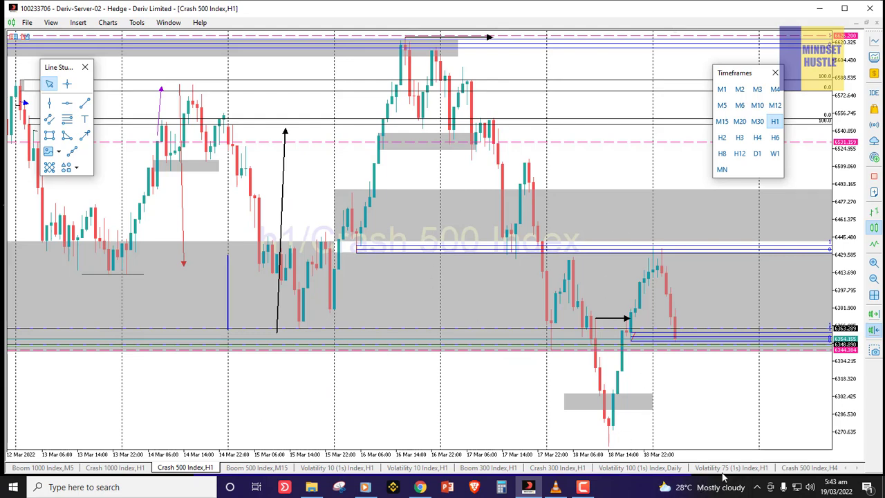
{"action": "left_click", "coordinate": [812, 470]}
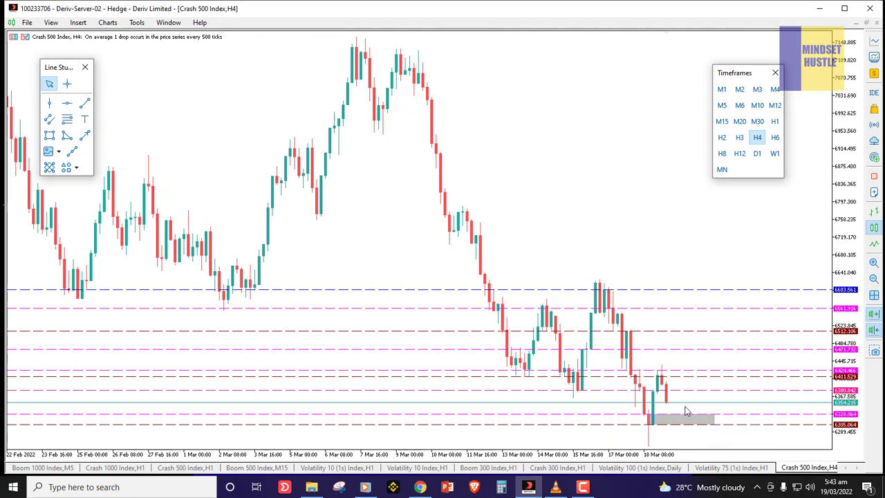
{"action": "left_click", "coordinate": [49, 137]}
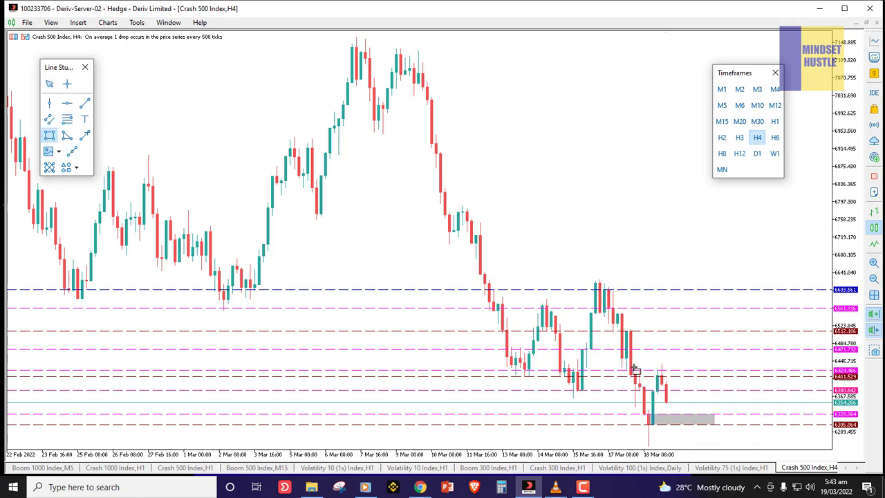
{"action": "left_click_drag", "start_coordinate": [631, 369], "coordinate": [701, 377]}
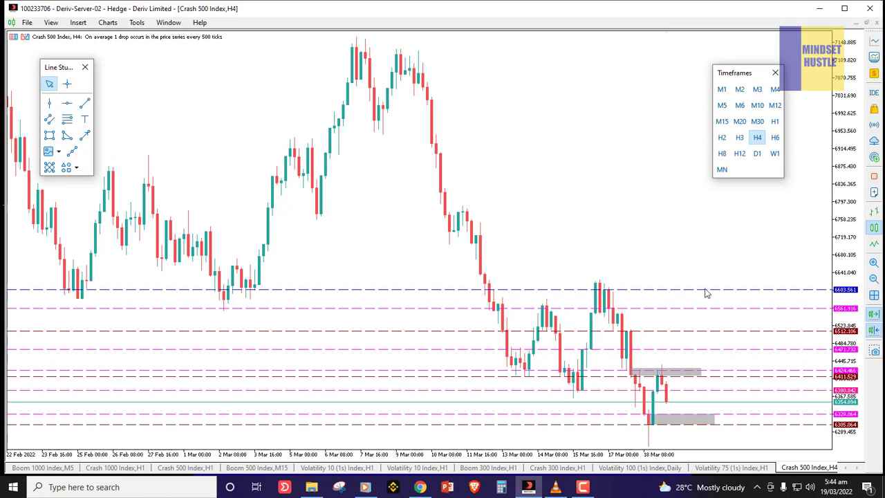
- On the M15 line chart, add a horizontal line at about 6316, at the minor swing high inside the lower rectangle zone
{"action": "left_click", "coordinate": [722, 121]}
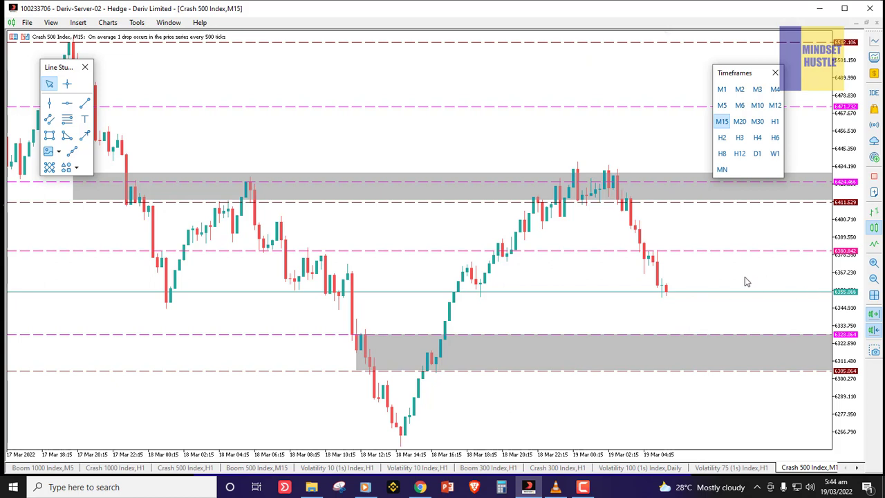
{"action": "left_click", "coordinate": [874, 244]}
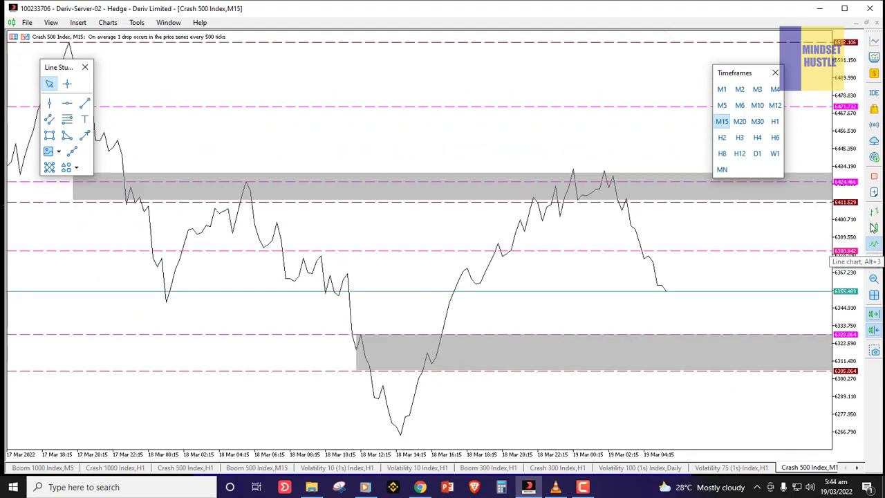
{"action": "scroll", "coordinate": [520, 279], "scroll_direction": "up", "scroll_amount": 5}
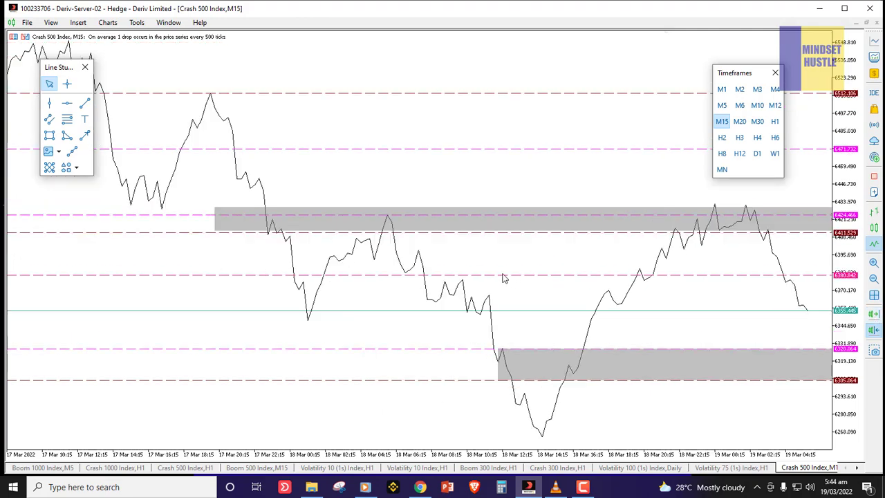
{"action": "scroll", "coordinate": [484, 274], "scroll_direction": "up", "scroll_amount": 4}
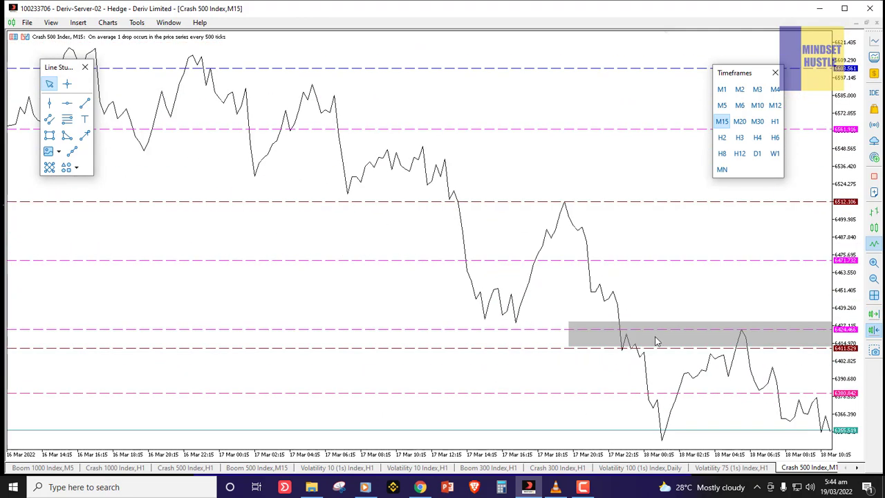
{"action": "scroll", "coordinate": [758, 338], "scroll_direction": "down", "scroll_amount": 6}
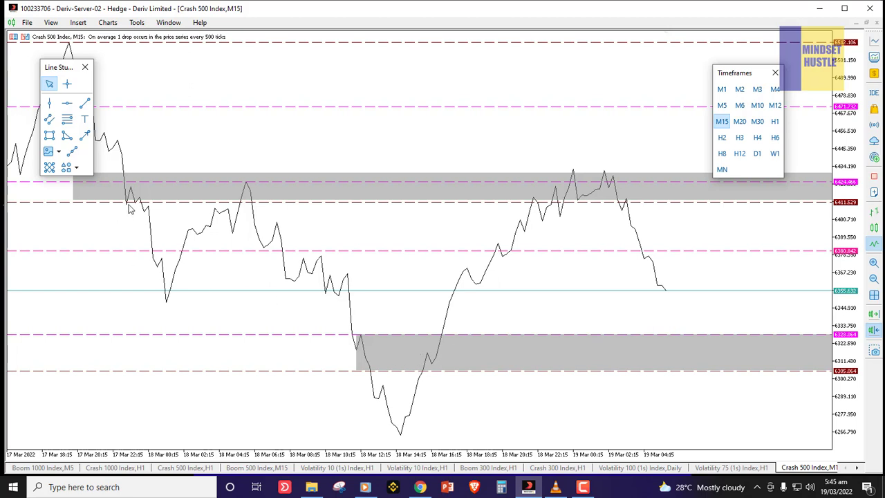
{"action": "left_click", "coordinate": [67, 103]}
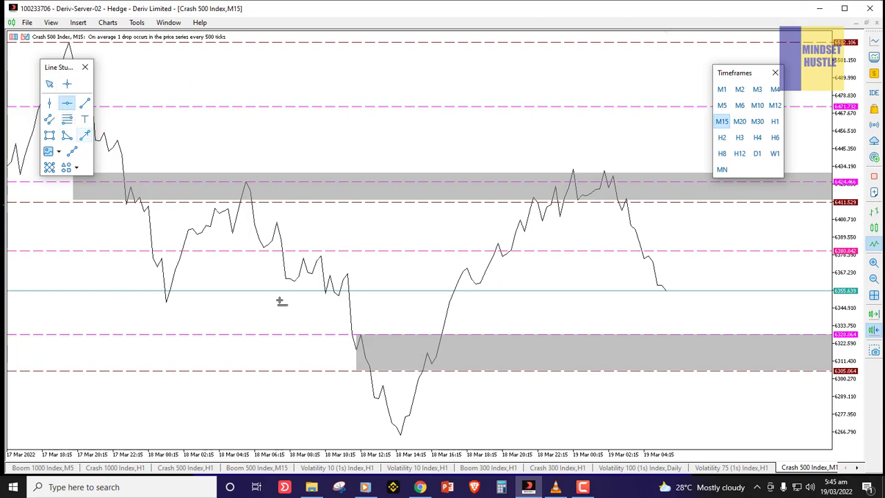
{"action": "left_click", "coordinate": [430, 352]}
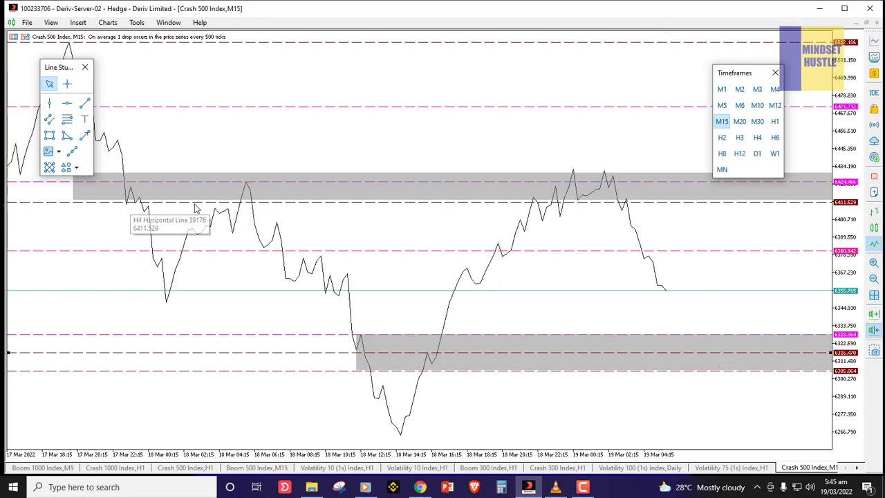
- Switch back to candlesticks and examine how price behaves around both rectangle zones on the M5 timeframe
{"action": "left_click", "coordinate": [874, 227]}
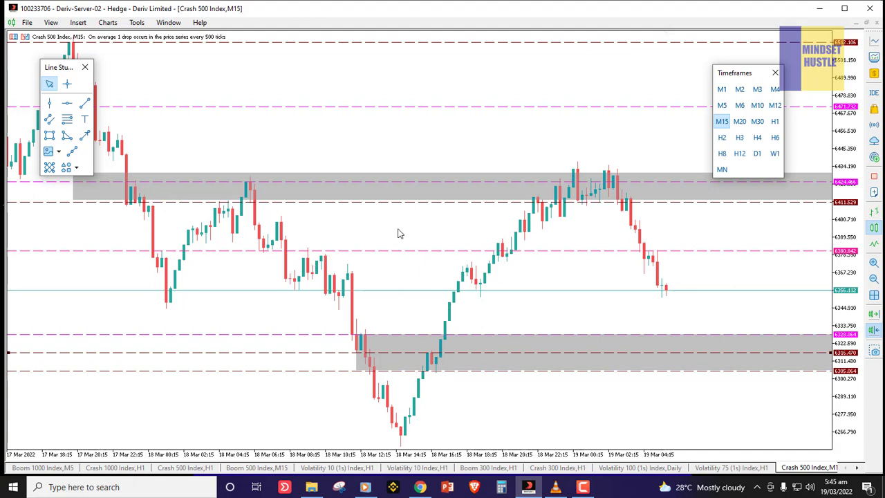
{"action": "left_click", "coordinate": [722, 105]}
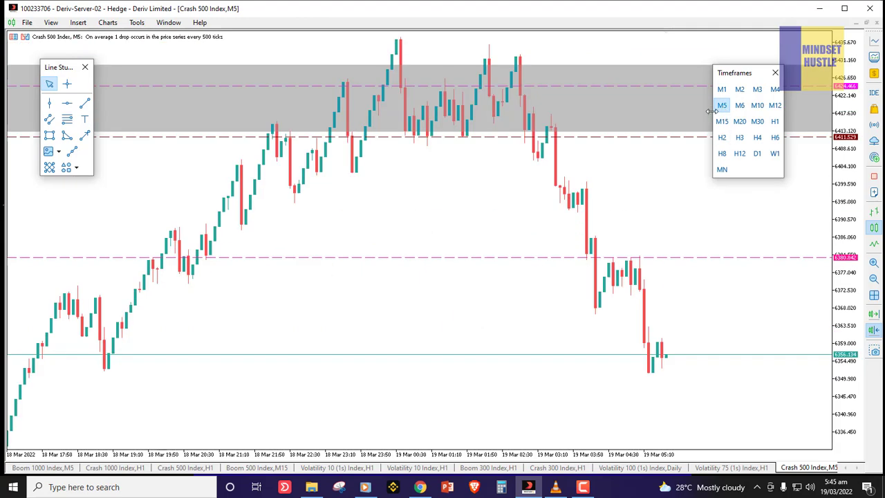
{"action": "scroll", "coordinate": [545, 255], "scroll_direction": "down", "scroll_amount": 3}
{"action": "scroll", "coordinate": [545, 257], "scroll_direction": "down", "scroll_amount": 3}
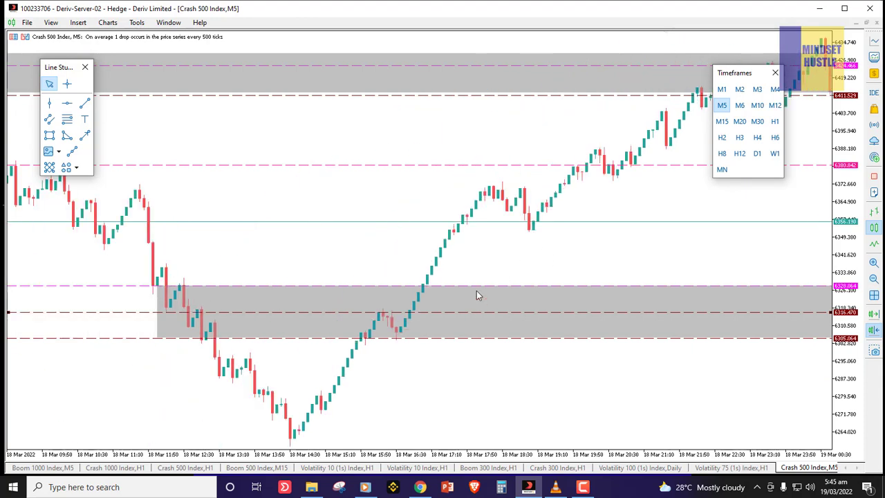
{"action": "scroll", "coordinate": [431, 289], "scroll_direction": "up", "scroll_amount": 6}
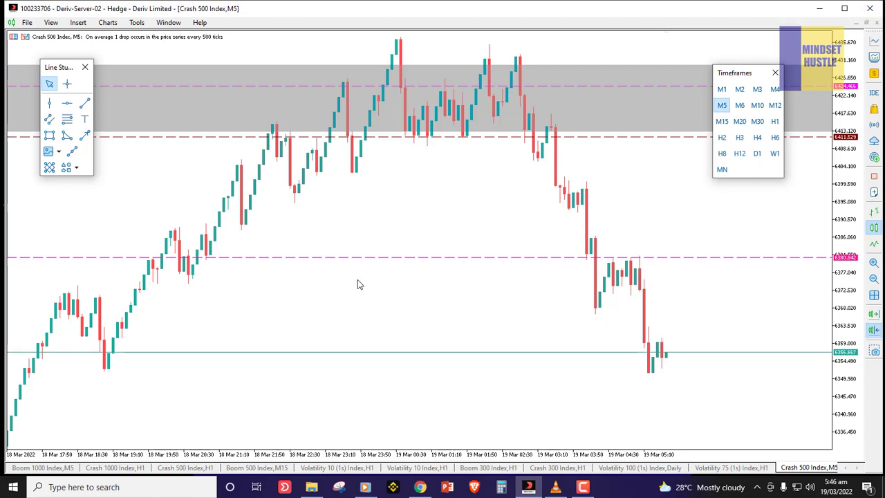
- Examine the marked zones and price moves on the Boom 500 M15 chart with a compressed price scale, and return to the Crash 500 M5 chart
{"action": "left_click", "coordinate": [241, 469]}
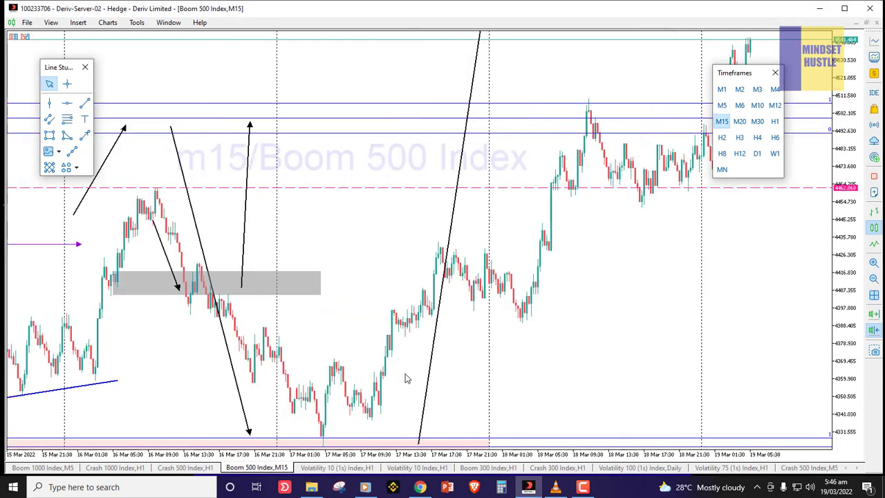
{"action": "scroll", "coordinate": [391, 356], "scroll_direction": "up", "scroll_amount": 2}
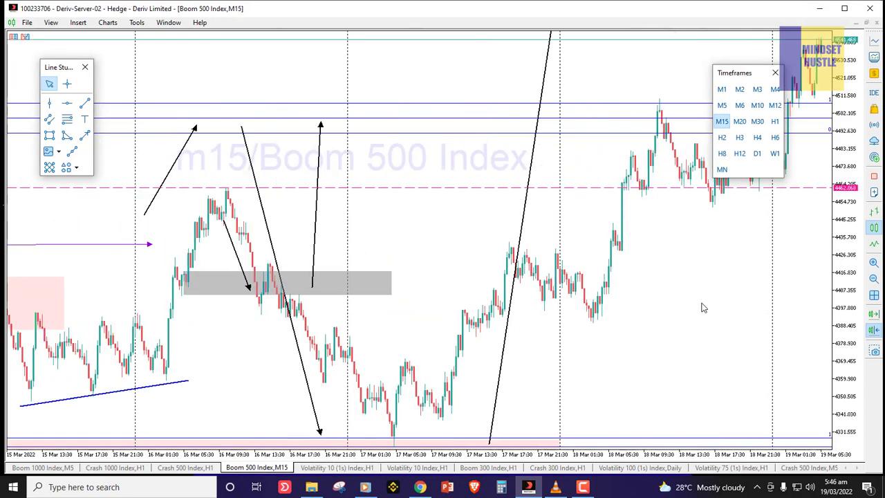
{"action": "left_click", "coordinate": [873, 277]}
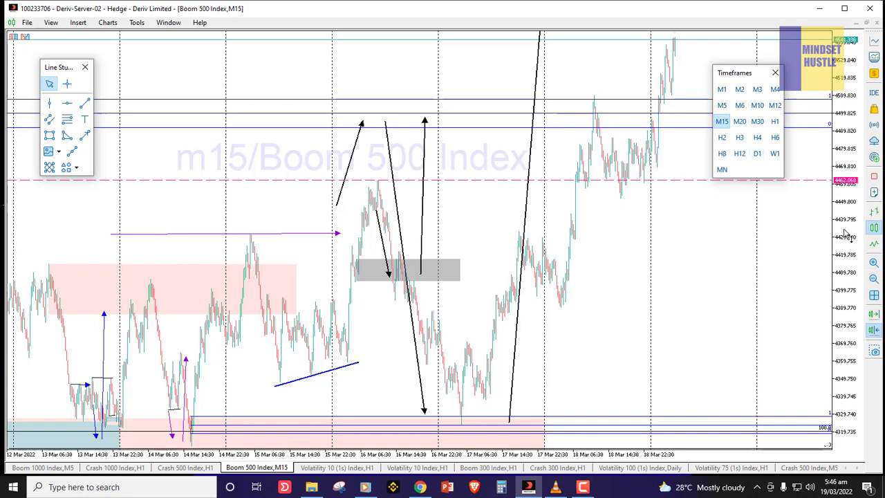
{"action": "left_click_drag", "start_coordinate": [845, 235], "coordinate": [839, 306]}
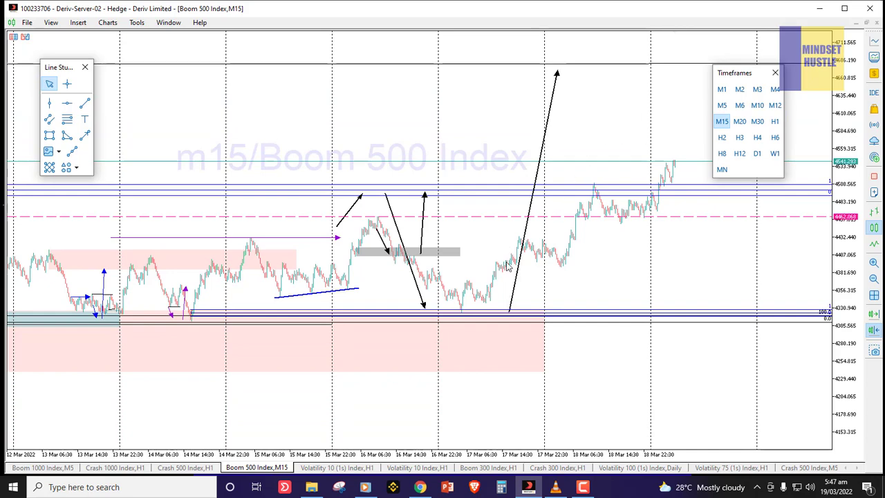
{"action": "left_click_drag", "start_coordinate": [846, 348], "coordinate": [850, 277]}
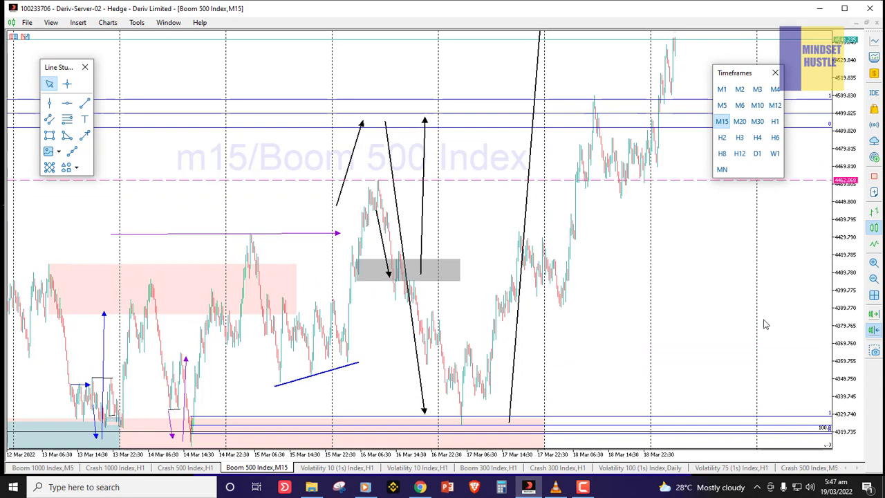
{"action": "left_click_drag", "start_coordinate": [849, 311], "coordinate": [836, 334]}
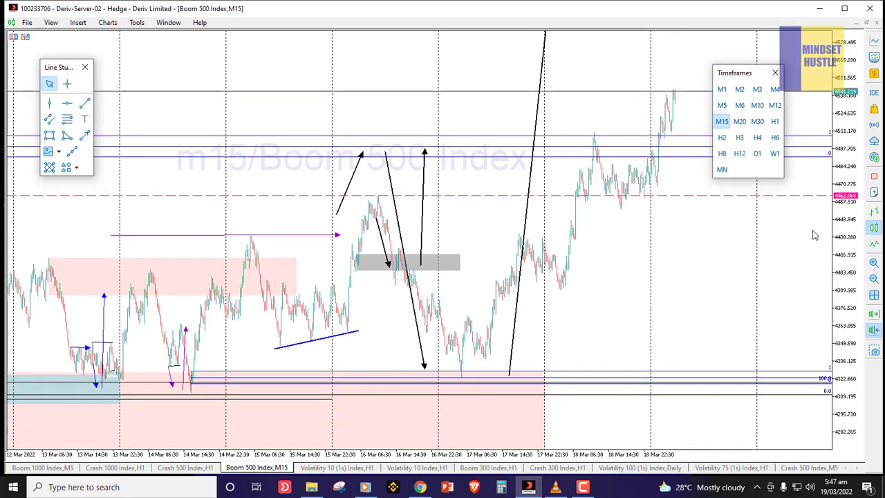
{"action": "left_click_drag", "start_coordinate": [849, 246], "coordinate": [851, 256]}
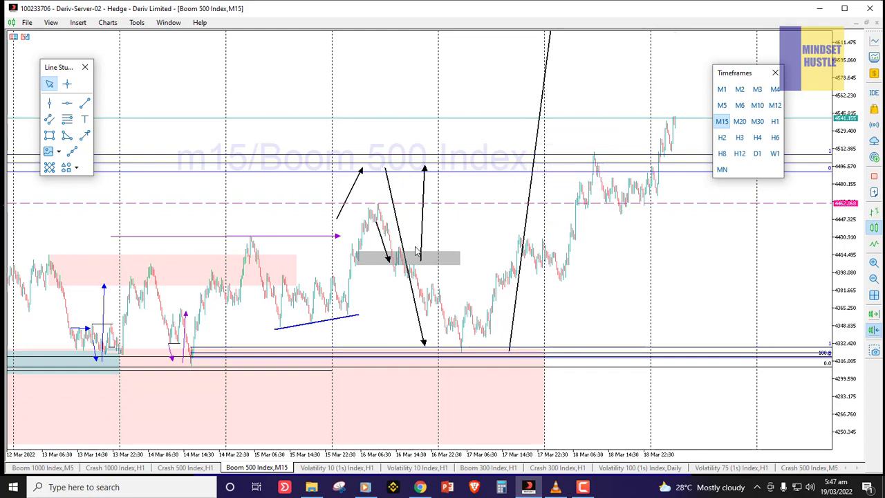
{"action": "mouse_move", "coordinate": [379, 220]}
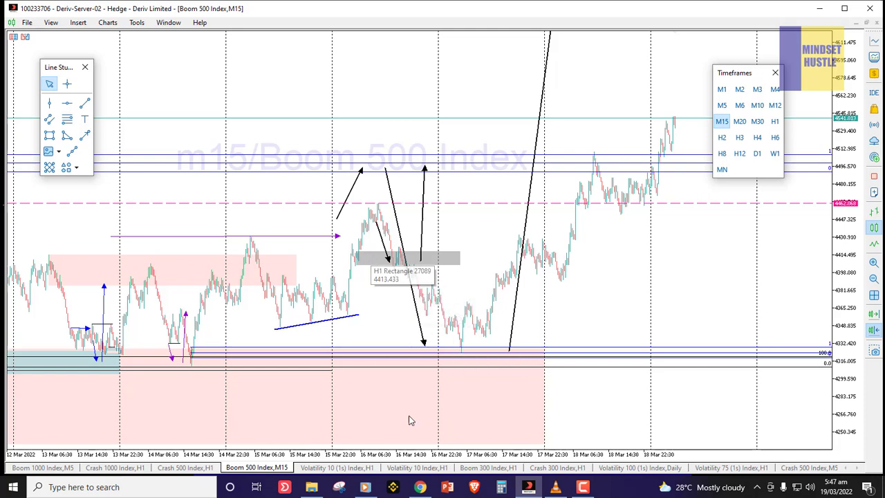
{"action": "left_click", "coordinate": [780, 468]}
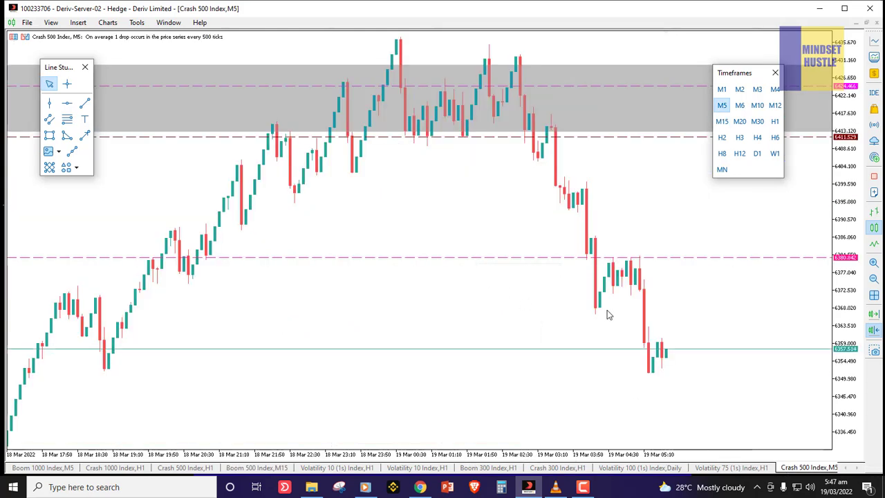